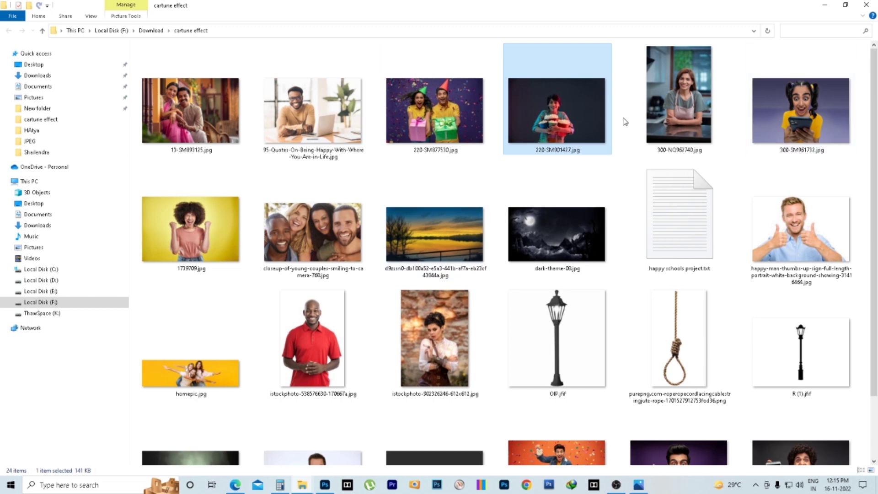
- Place the wide-eyed girl photo 300-SM961732.jpg into Photoshop and scale it up over the canvas
mouse_move(804, 122)
left_mouse_down()
mouse_move(590, 208)
mouse_move(428, 238)
left_mouse_up()
key("alt+Tab")
key("v")
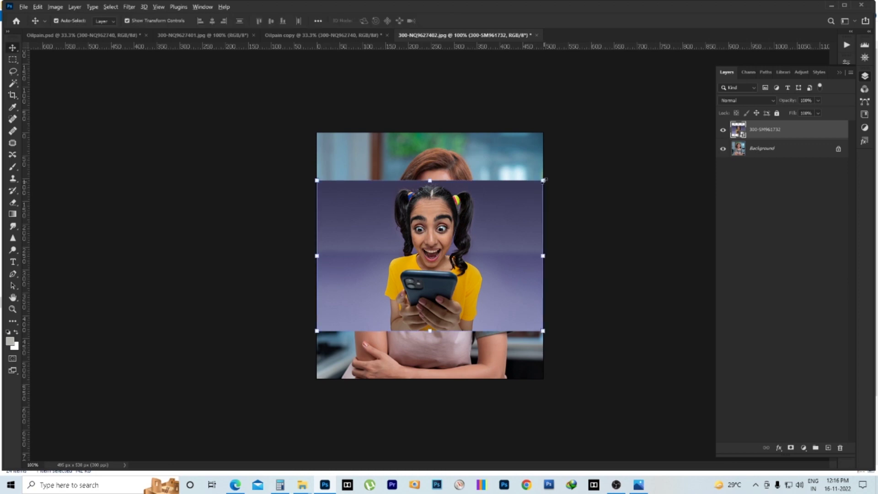
left_click_drag(543, 180, 622, 127)
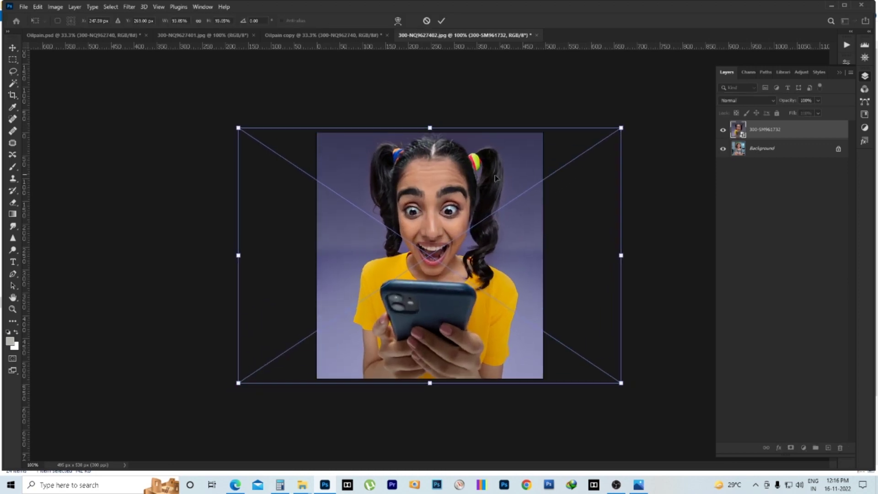
- Review the Oilpain copy, 300-NQ9627402.jpg and Oilpain.psd documents
left_click(320, 35)
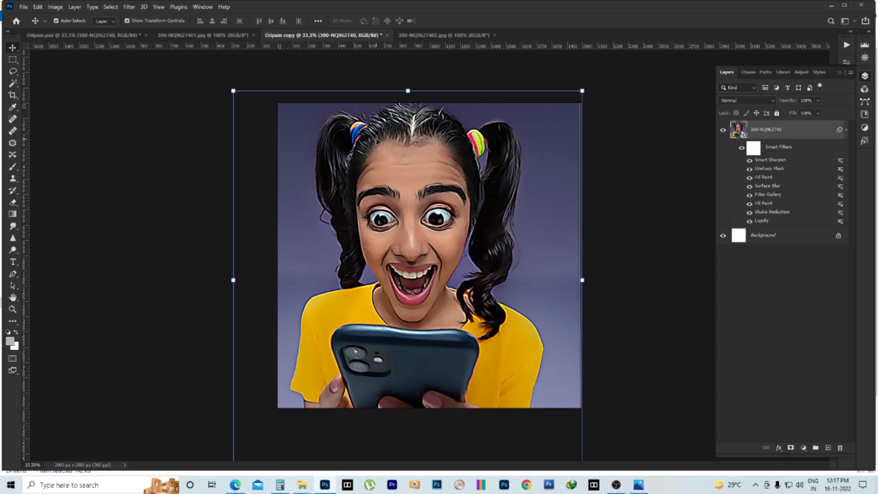
left_click(433, 36)
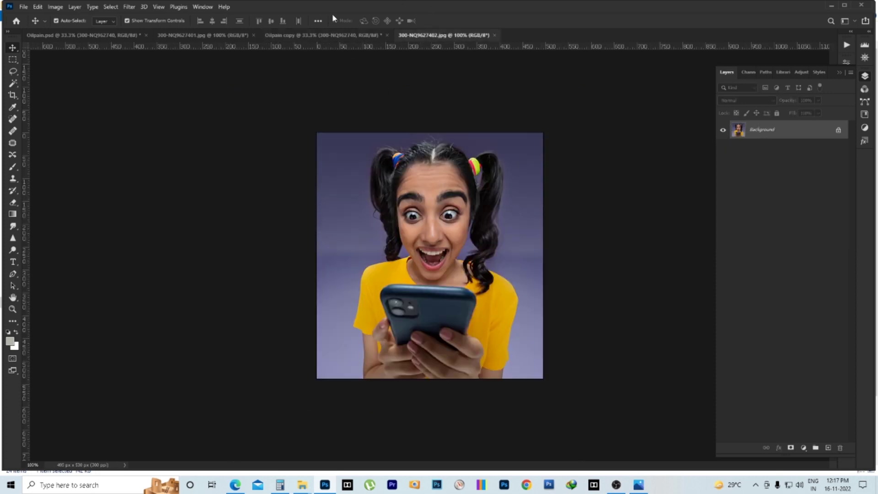
left_click(86, 34)
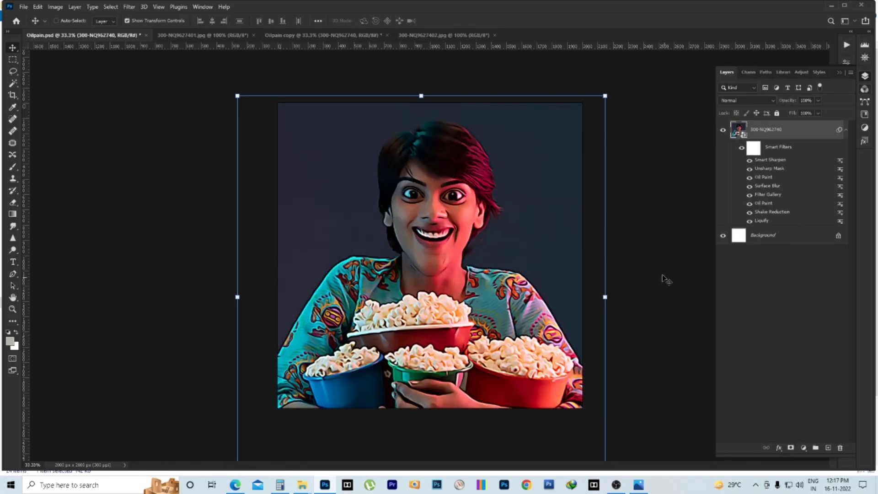
key("ctrl")
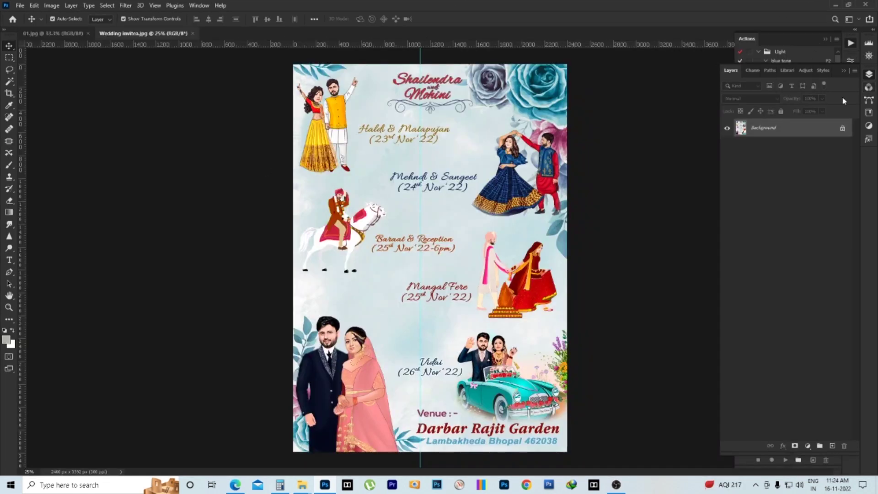
- Zoom and scroll around the Wedding invitea.jpg invitation to inspect its details
left_click(844, 71)
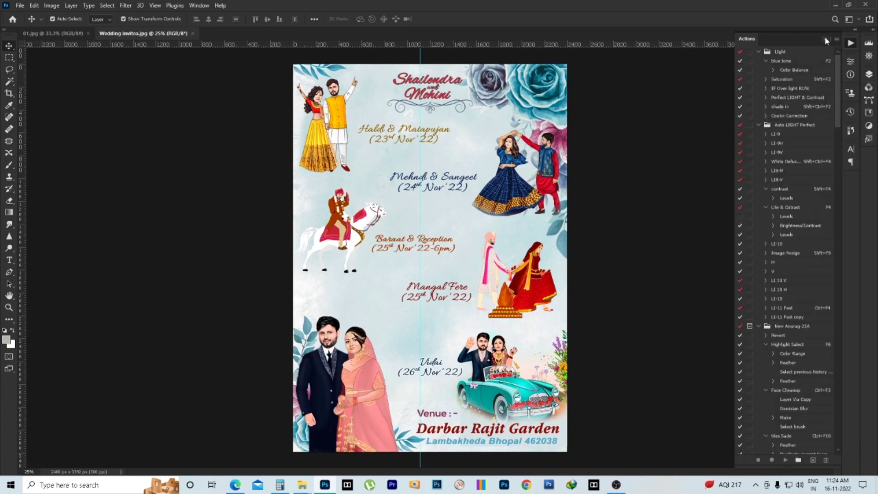
left_click(827, 41)
scroll(304, 79, "up", 3)
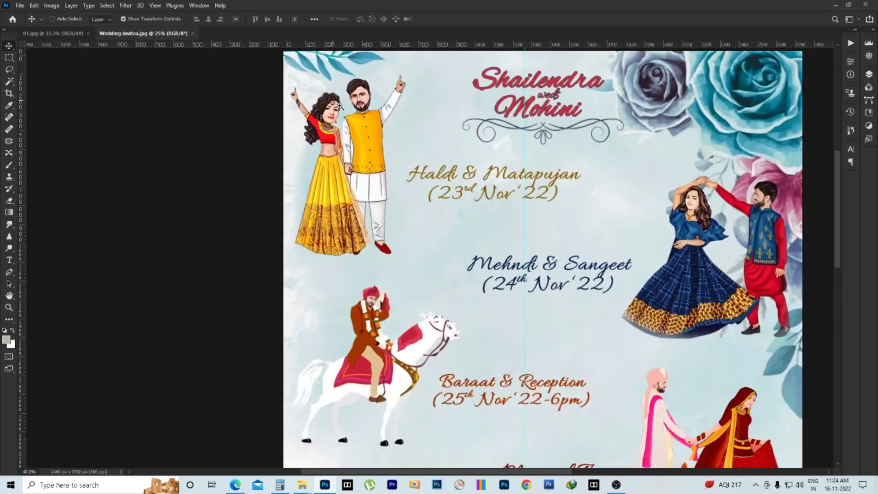
scroll(339, 105, "up", 4)
scroll(339, 105, "up", 5)
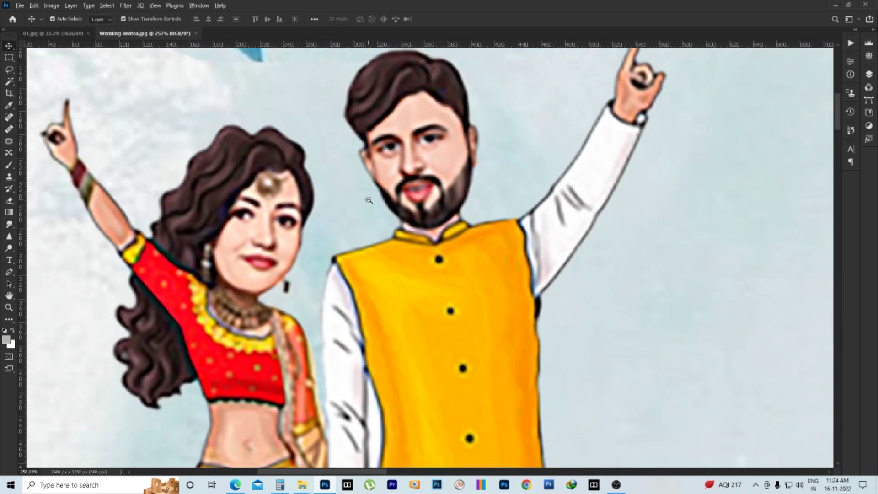
scroll(369, 200, "down", 2)
scroll(369, 200, "down", 3)
scroll(369, 200, "down", 1)
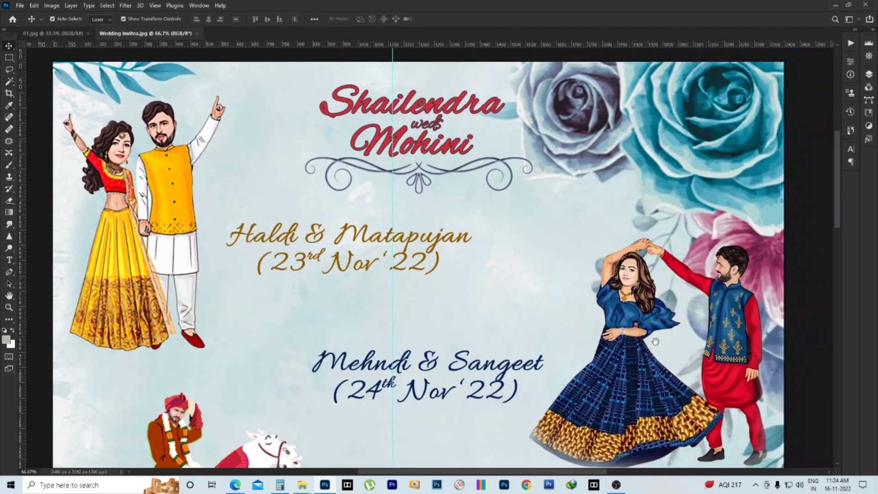
scroll(654, 341, "down", 2)
scroll(640, 342, "down", 1)
scroll(613, 345, "down", 4)
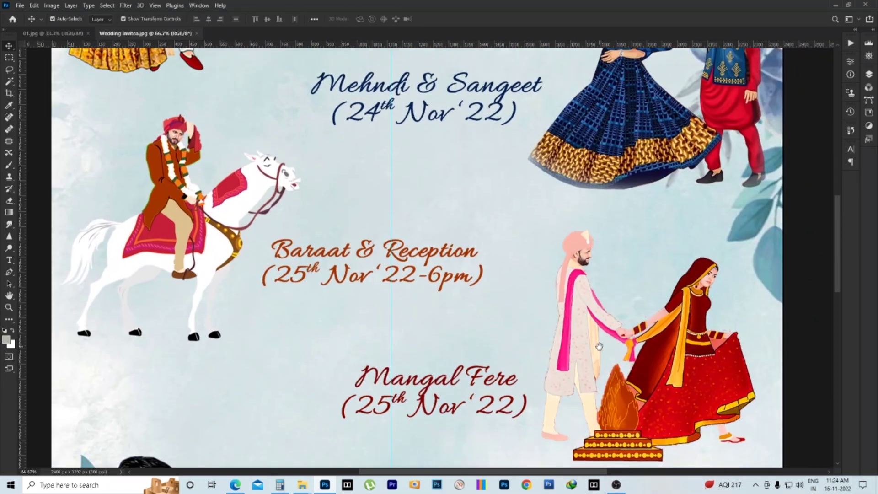
scroll(599, 346, "down", 6)
scroll(457, 251, "down", 3)
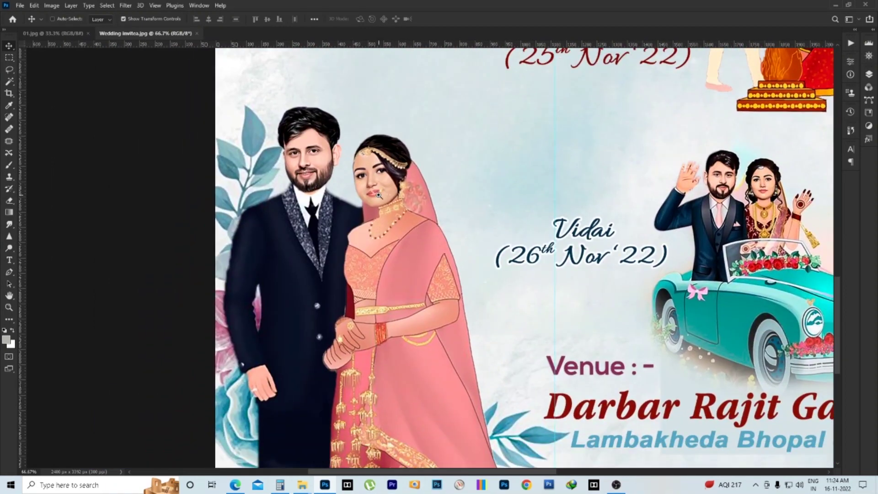
scroll(378, 195, "up", 1)
scroll(366, 205, "up", 2)
scroll(332, 230, "up", 1)
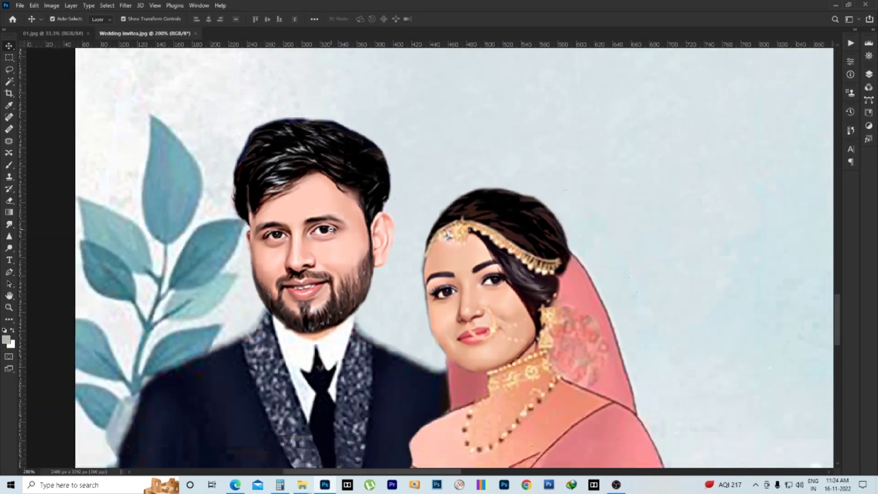
scroll(333, 230, "down", 2)
scroll(335, 219, "down", 1)
scroll(337, 208, "down", 1)
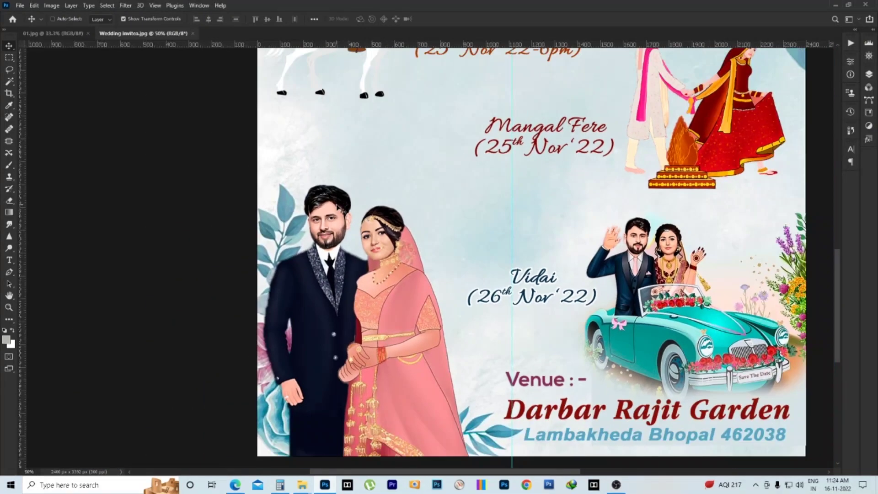
scroll(338, 208, "down", 2)
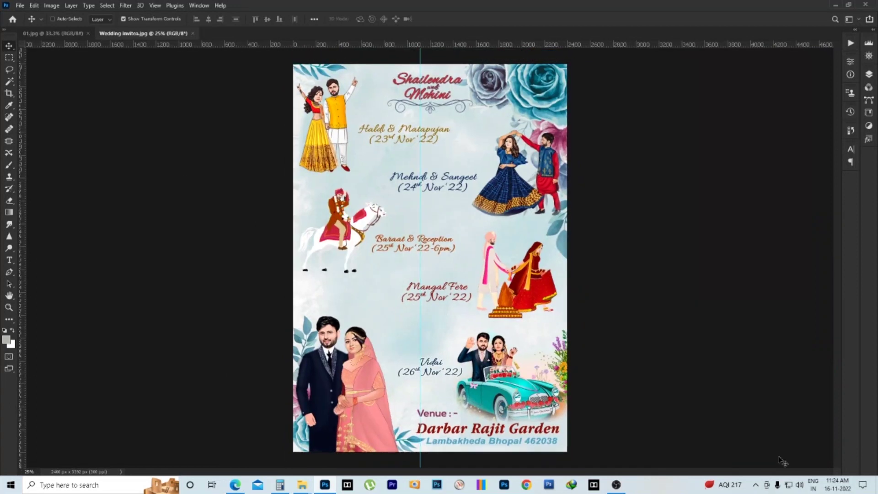
- Inspect the 01.jpg cartoon couple artwork up close, fit it on screen, and close it
left_click(52, 18)
left_click(52, 34)
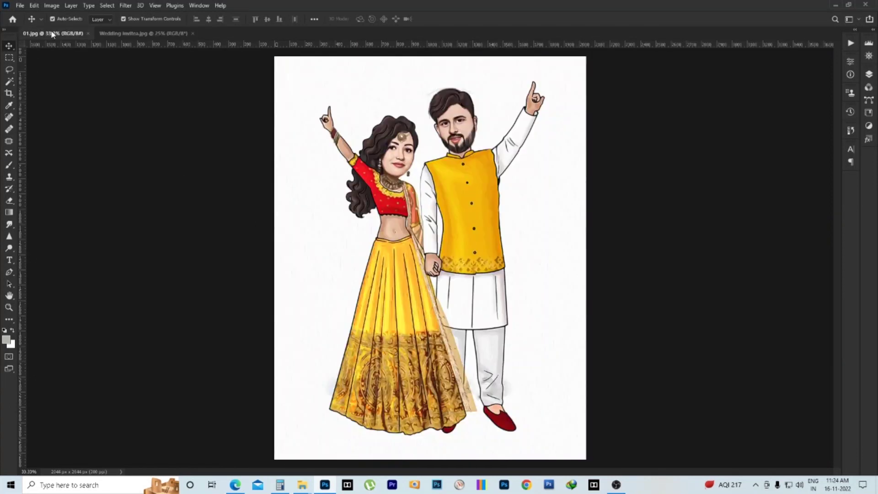
scroll(460, 131, "up", 2)
scroll(461, 130, "up", 3)
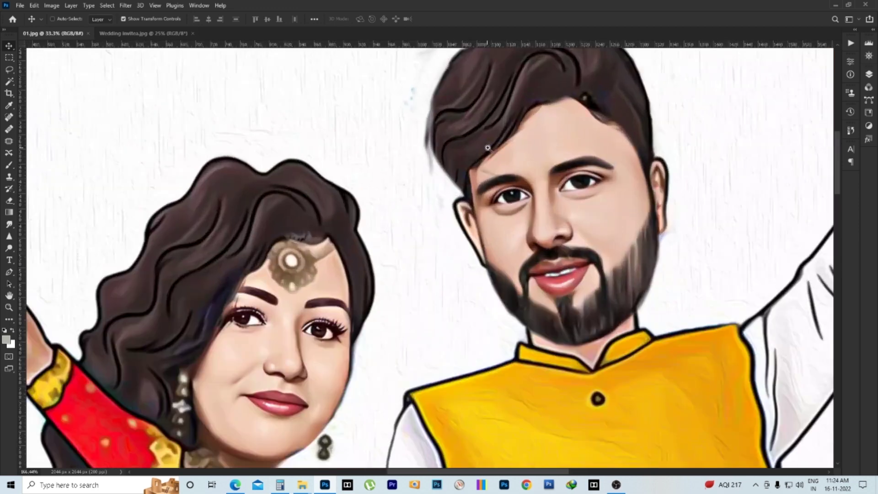
left_click_drag(329, 382, 345, 293)
scroll(344, 293, "down", 1)
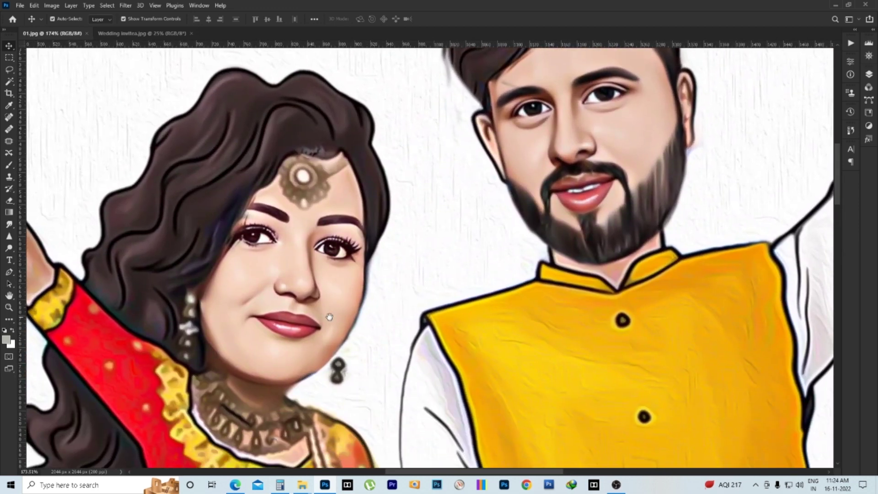
key("ctrl+0")
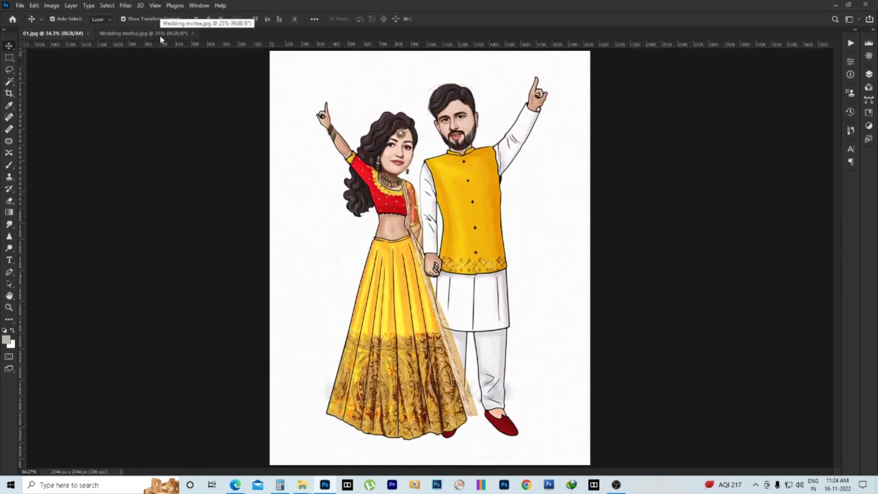
key("ctrl+w")
key("ctrl+w")
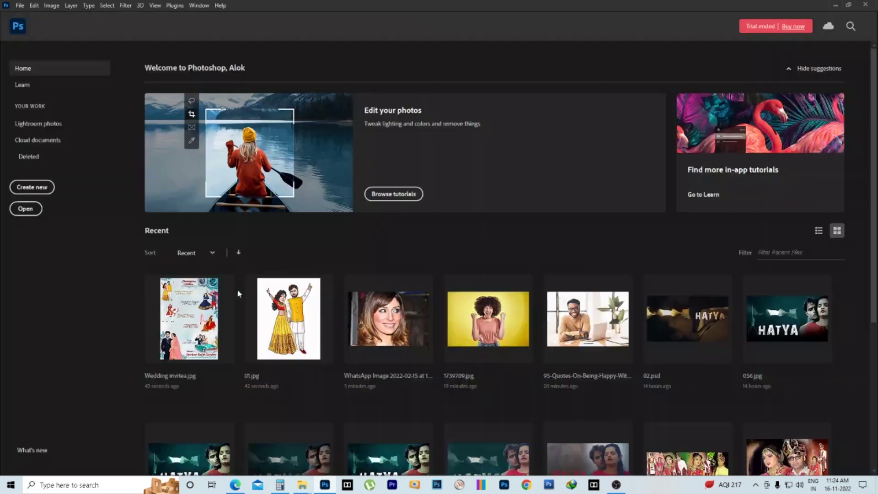
- Create a white 2000 × 2000 px, 300 ppi document named Oilpain
left_click(41, 190)
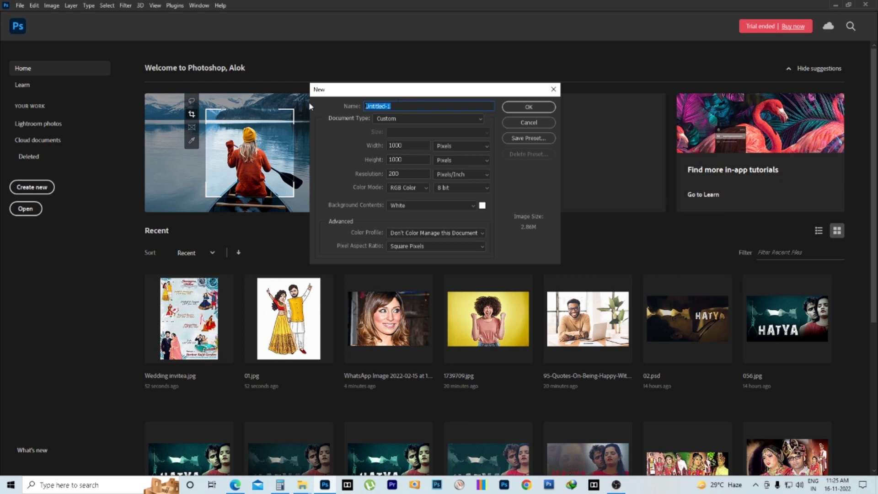
type("Olpan")
key("Tab")
key("Tab")
type("2000")
key("Tab")
type("2000")
key("shift+Tab")
left_click_drag(419, 160, 370, 173)
key("Tab")
type("300")
left_click(540, 109)
left_click(374, 175)
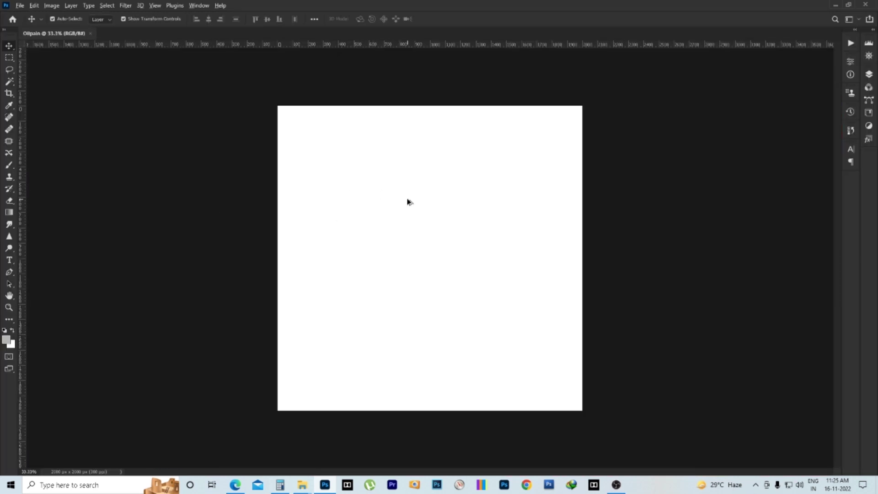
- Drag 300-NQ962740.jpg from the cartune effect folder onto the Oilpain canvas
key("alt+Tab")
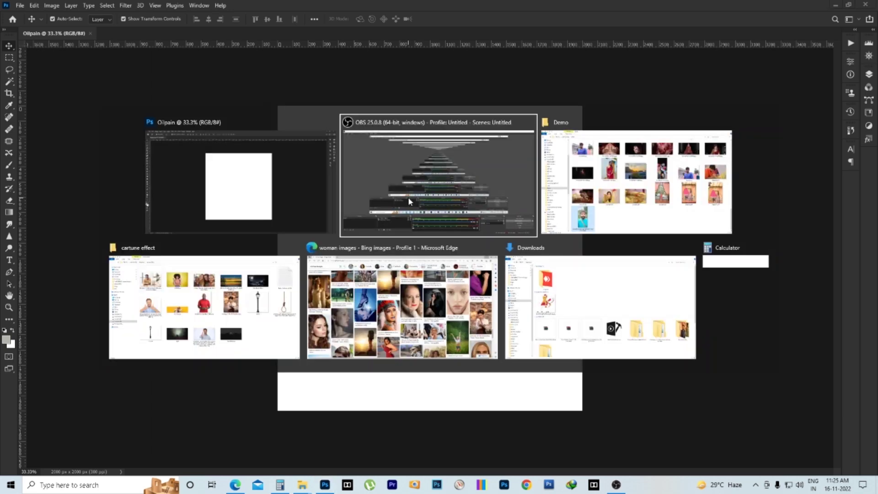
left_click(684, 197)
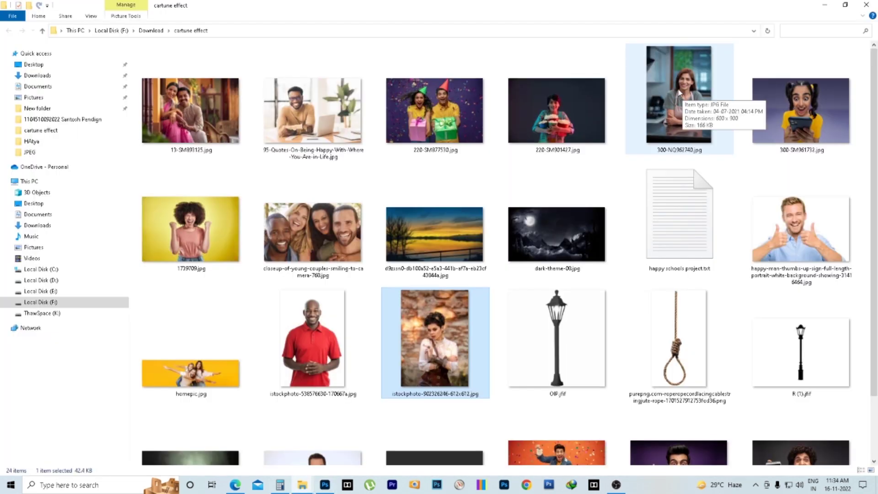
left_click_drag(678, 93, 529, 246)
key("alt+Tab")
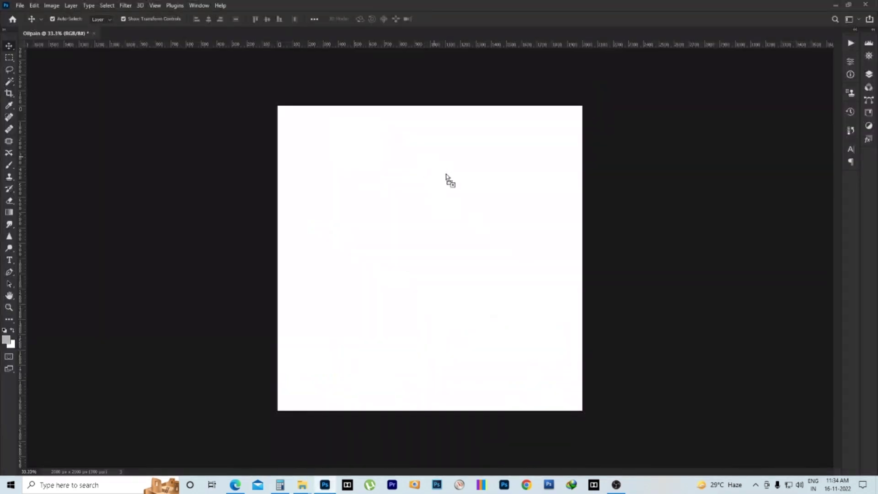
mouse_move(529, 245)
left_mouse_down()
mouse_move(434, 188)
mouse_move(765, 85)
left_mouse_up()
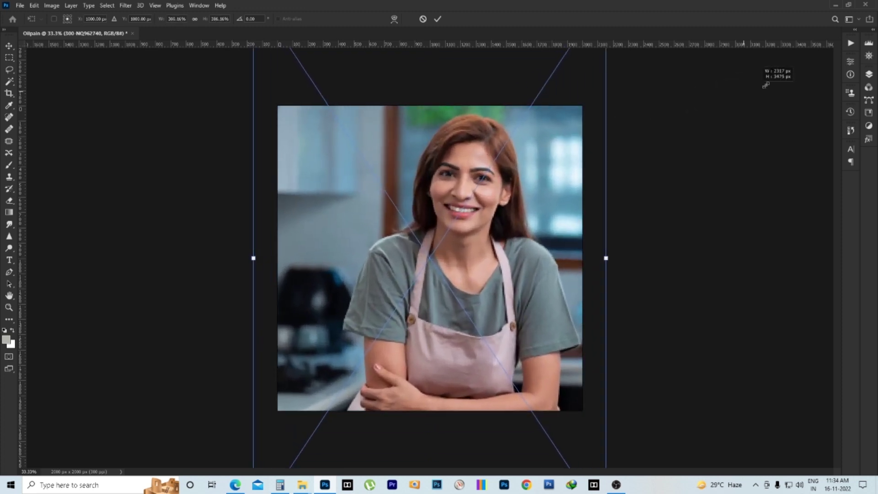
- Place the woman-in-apron photo and scale it up to fill the Oilpain canvas
key("Return")
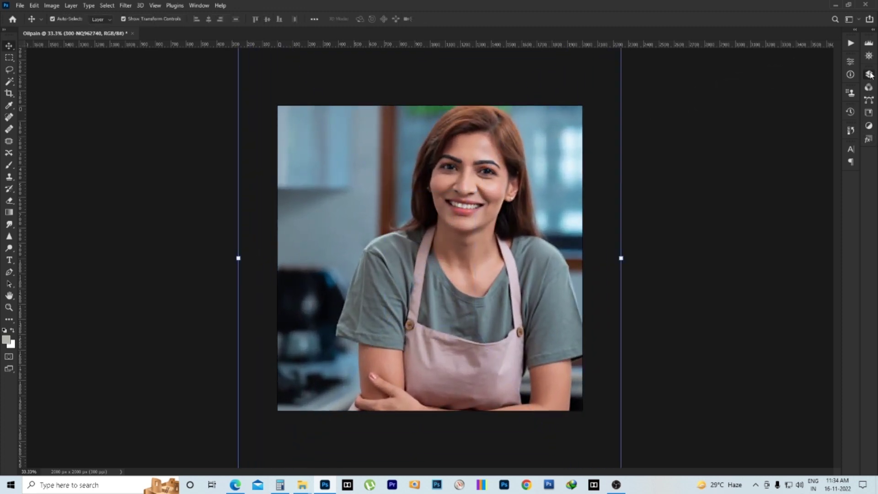
left_click(868, 74)
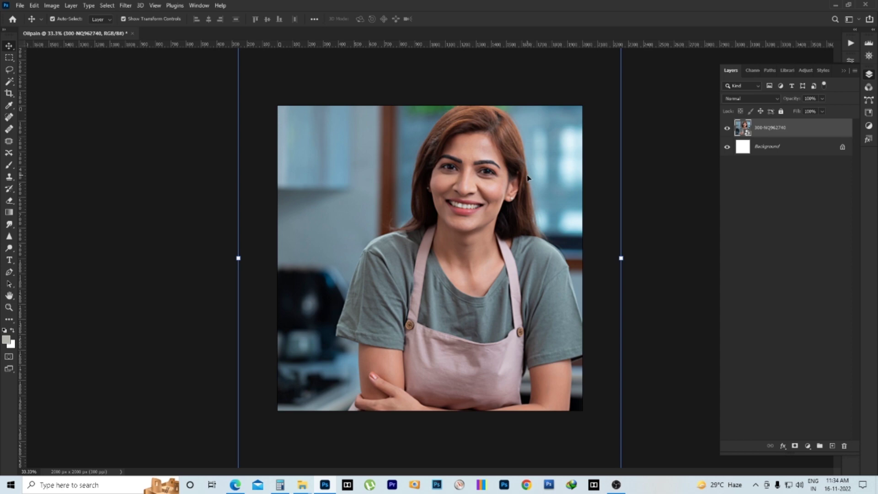
left_click_drag(520, 212, 519, 236)
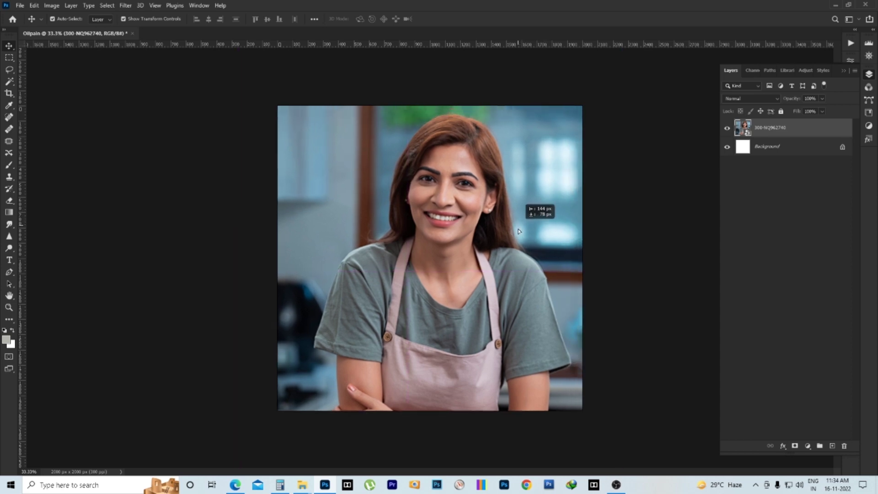
key("ctrl+t")
key("ctrl+minus")
key("ctrl+minus")
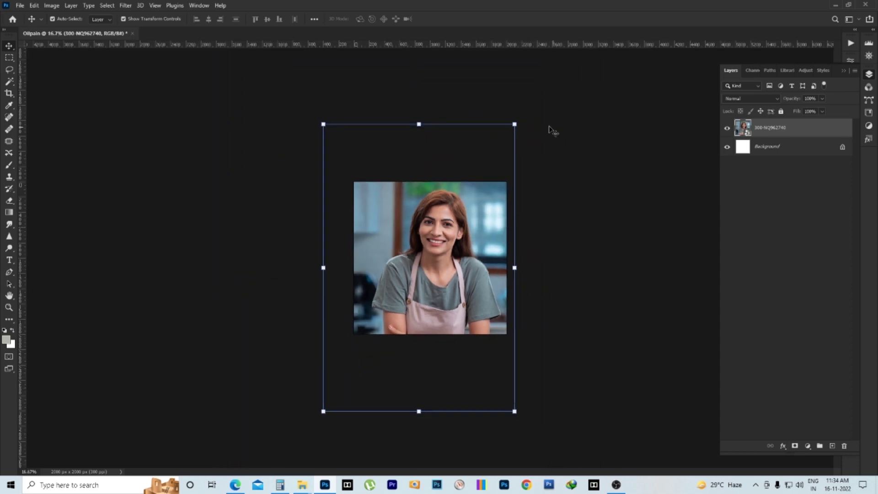
left_click_drag(520, 122, 521, 112)
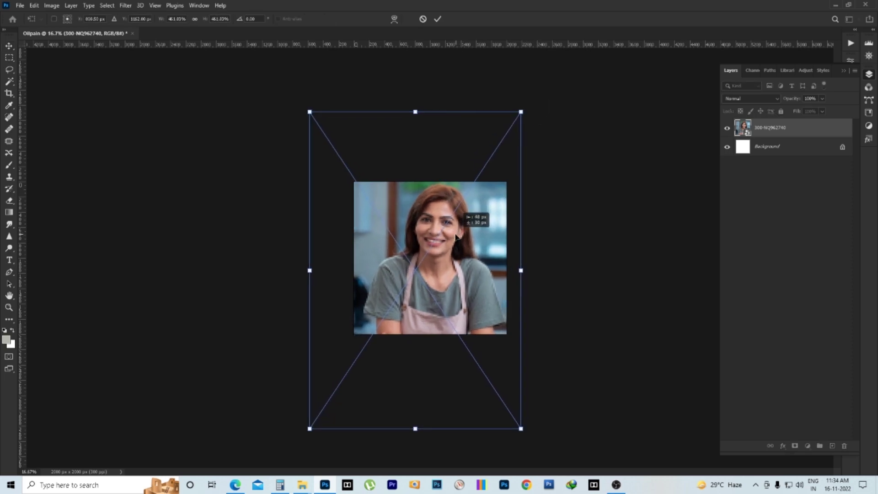
key("Return")
- Zoom around the resized photo to check it, then bring up the Filter menu
mouse_move(457, 238)
left_mouse_down()
mouse_move(523, 254)
mouse_move(501, 238)
left_mouse_up()
mouse_move(479, 360)
left_mouse_down()
mouse_move(503, 232)
mouse_move(383, 167)
left_mouse_up()
left_click_drag(446, 193, 432, 208)
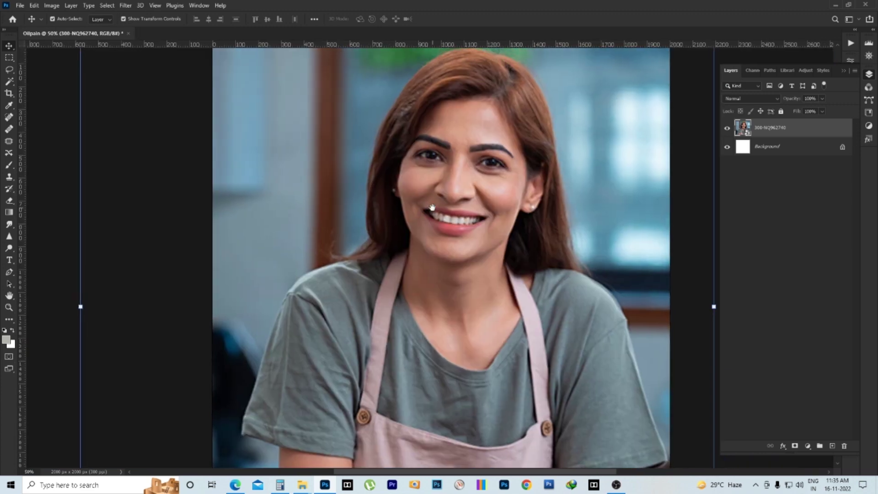
left_click(124, 6)
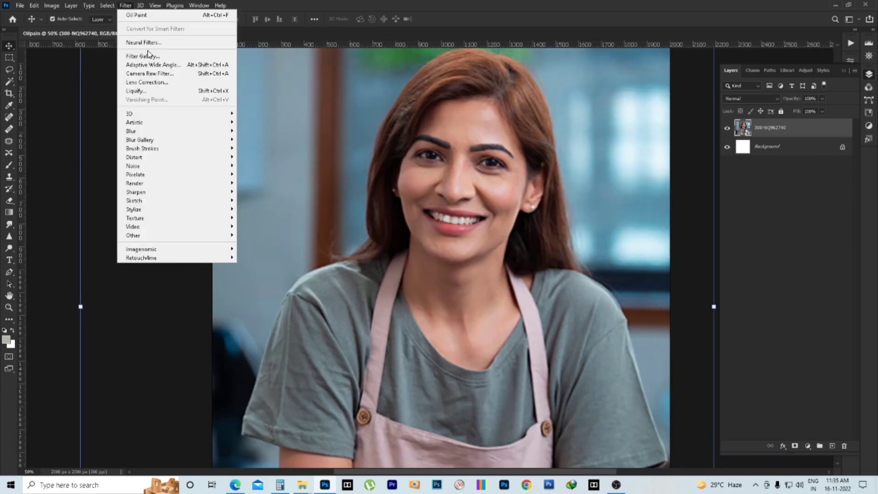
- In Liquify, enlarge both eyes to maximum and adjust their height and tilt
left_click(214, 93)
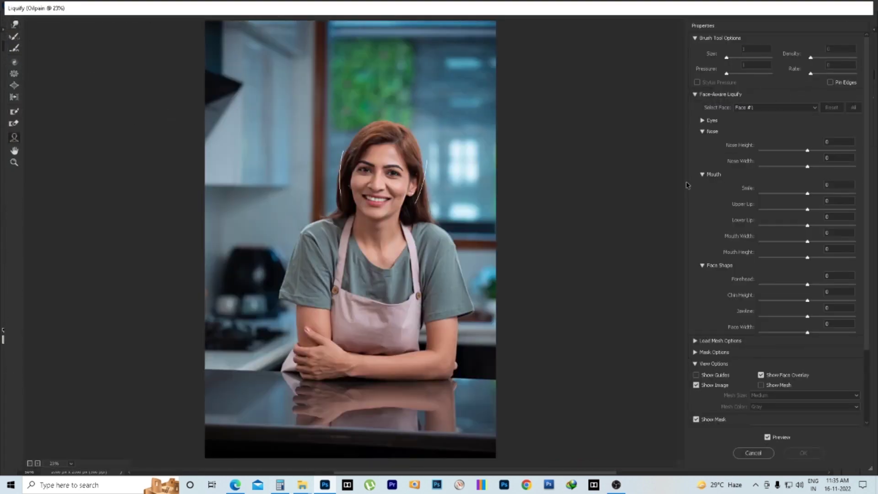
left_click(703, 132)
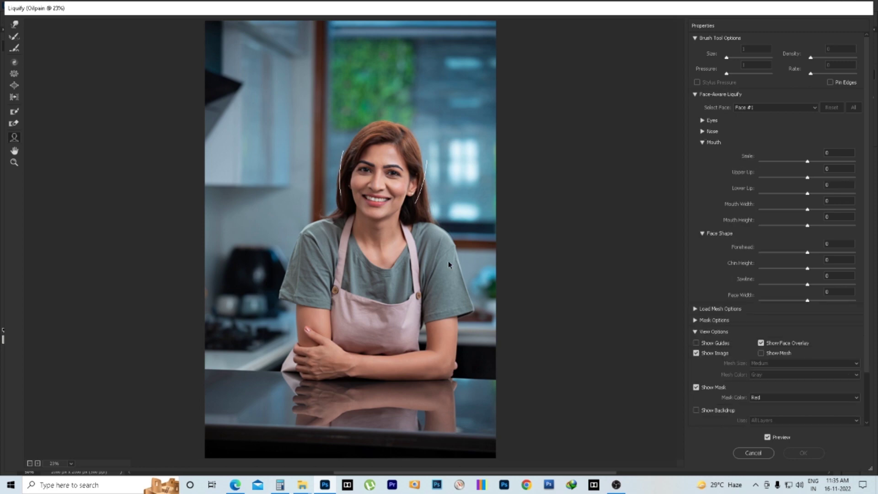
left_click(702, 142)
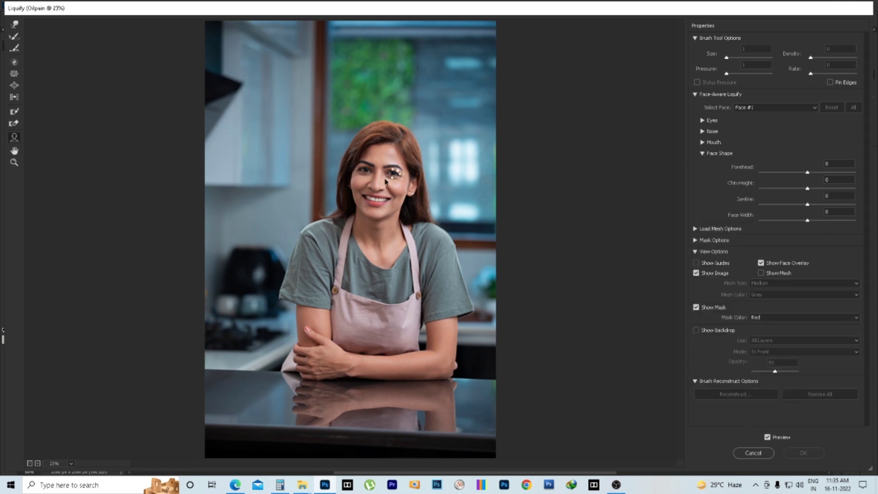
key("alt")
scroll(366, 171, "up", 4)
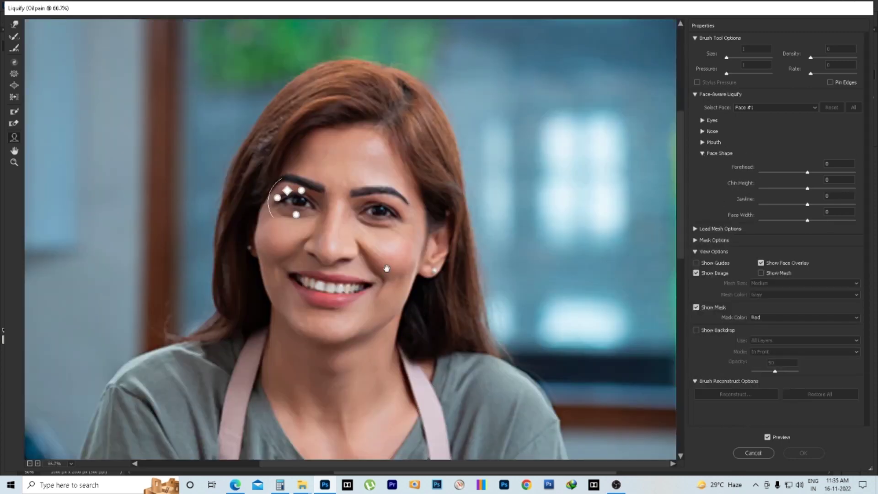
left_click(703, 120)
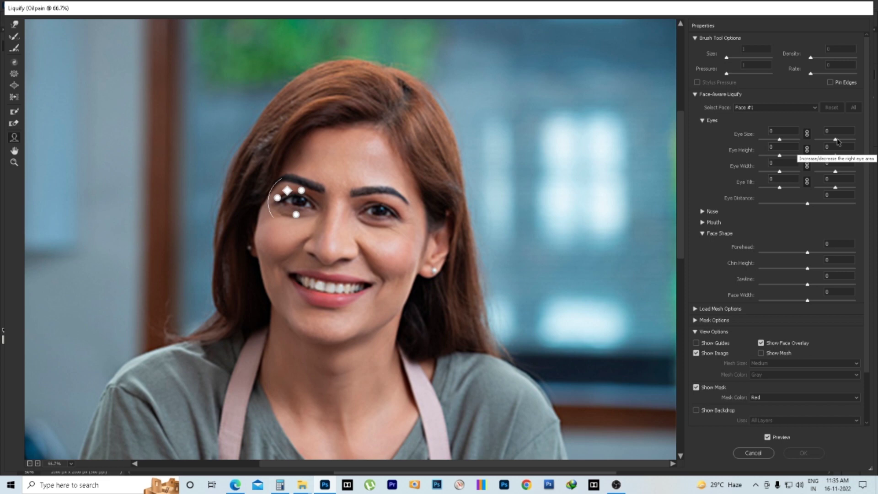
left_click_drag(837, 139, 871, 140)
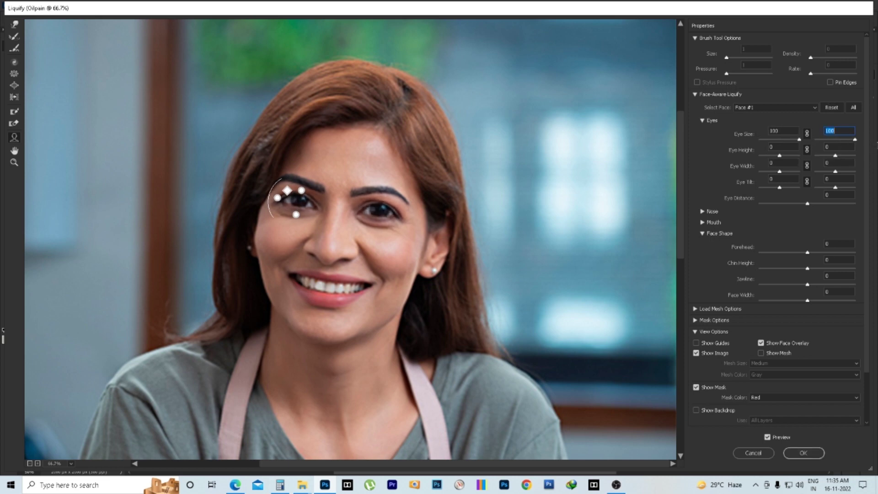
mouse_move(835, 156)
left_mouse_down()
mouse_move(849, 156)
mouse_move(844, 171)
left_mouse_up()
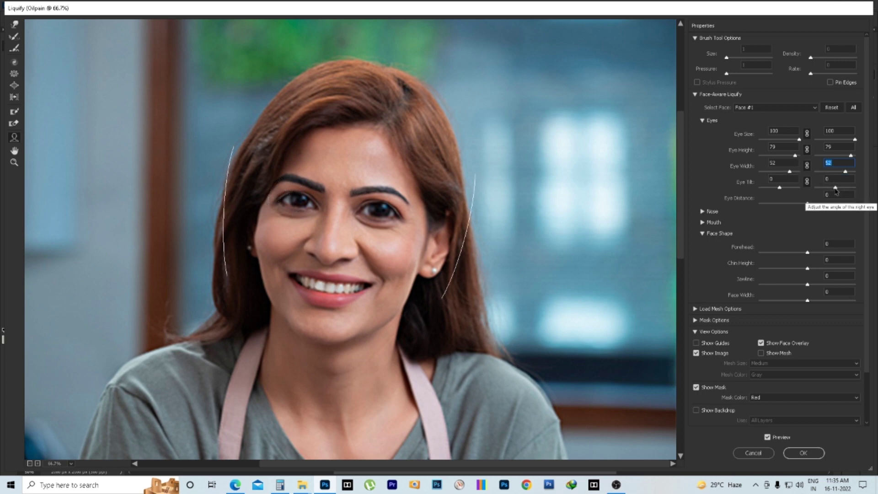
mouse_move(835, 188)
left_mouse_down()
mouse_move(795, 200)
mouse_move(848, 196)
left_mouse_up()
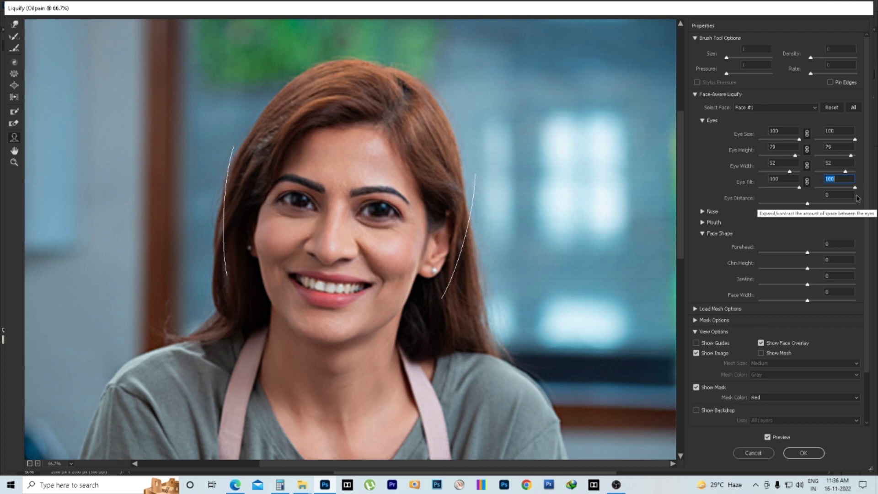
type("0")
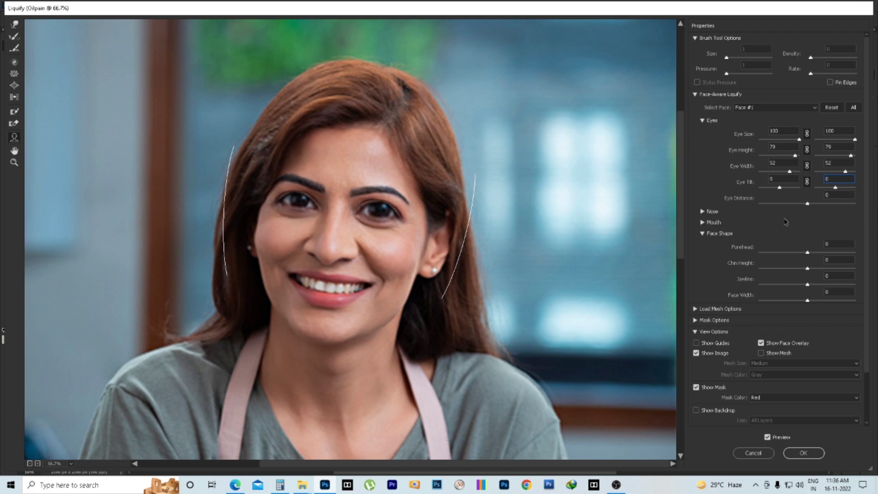
- Raise and fully widen the nose, maximize the smile, thicken the upper lip, thin the lower lip
left_click(702, 212)
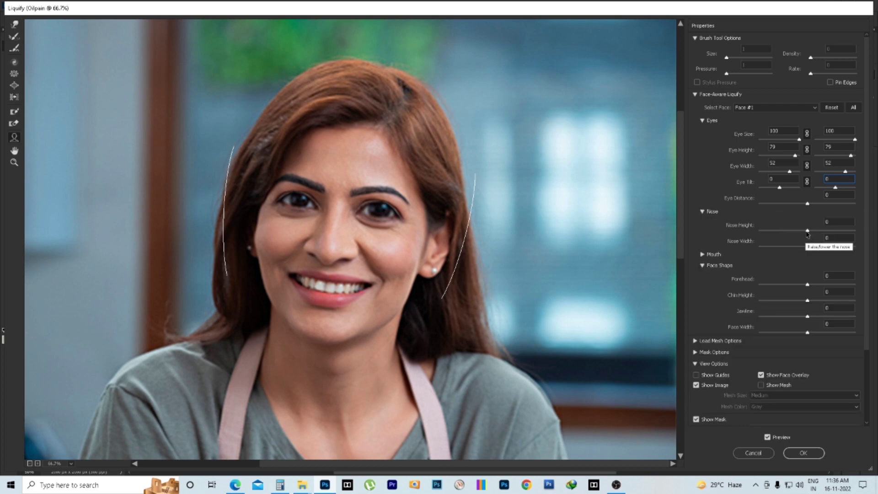
left_click_drag(807, 231, 857, 230)
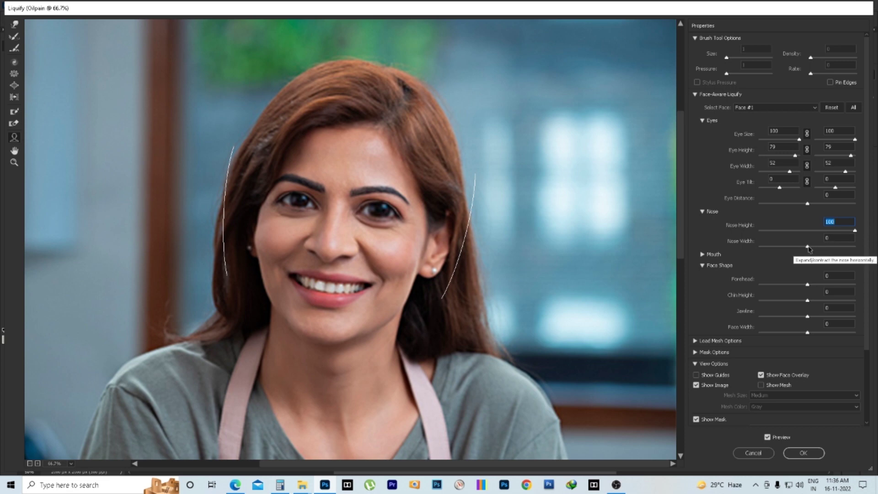
left_click_drag(808, 248, 870, 258)
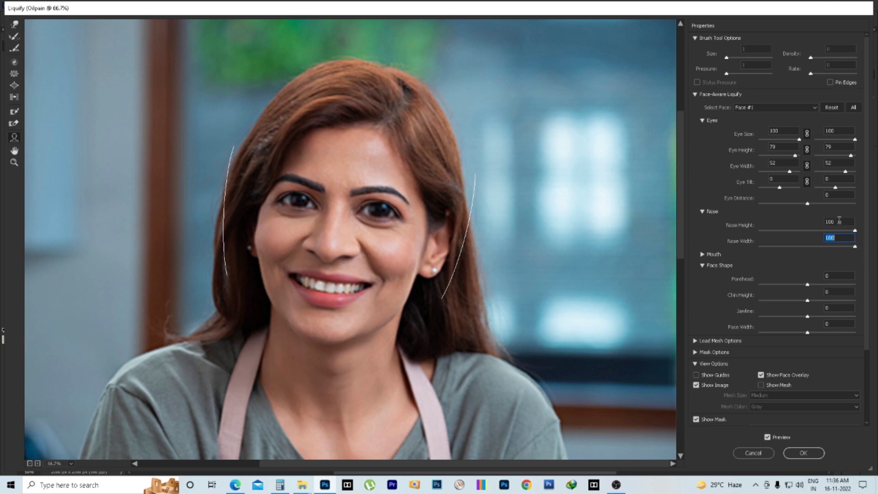
left_click(702, 254)
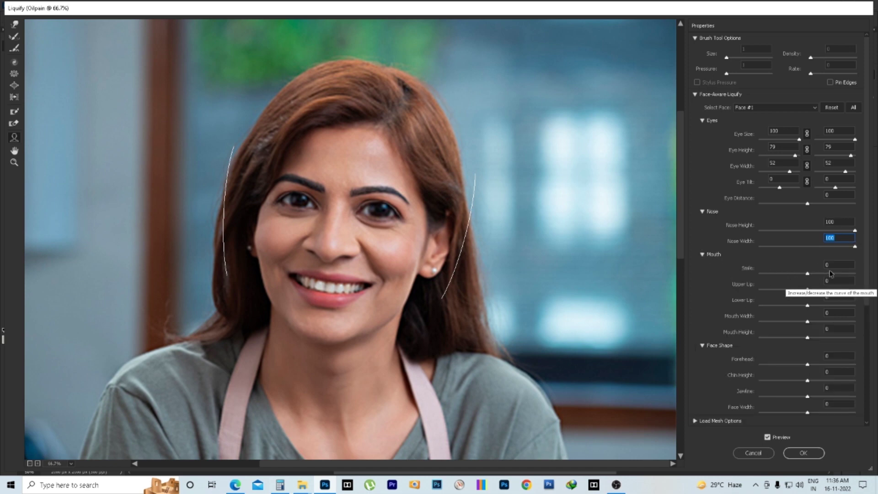
left_click_drag(830, 273, 869, 275)
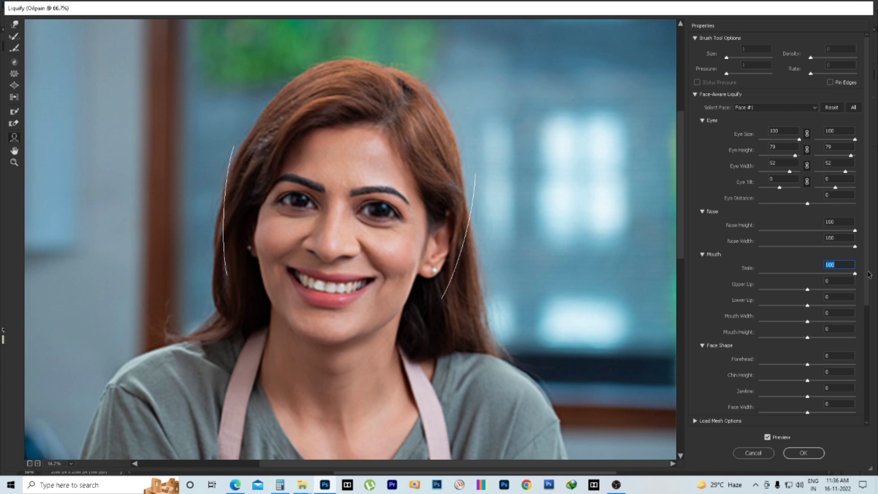
left_click_drag(807, 289, 868, 291)
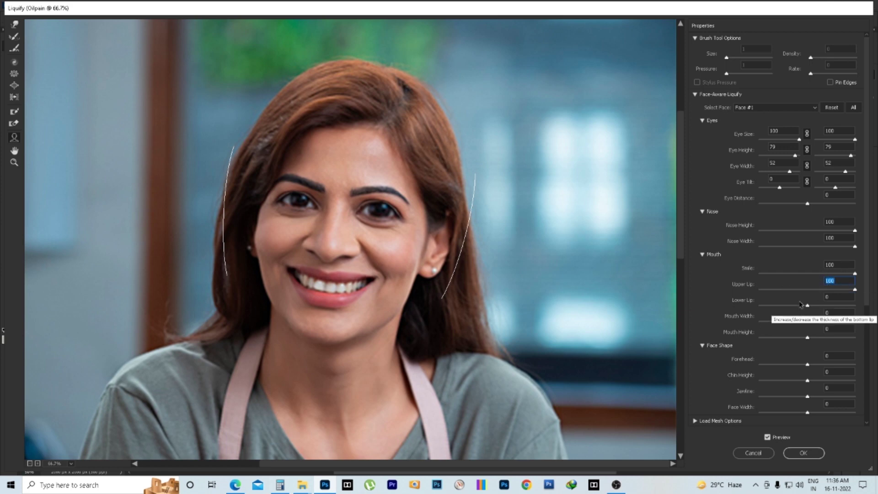
left_click_drag(800, 304, 757, 305)
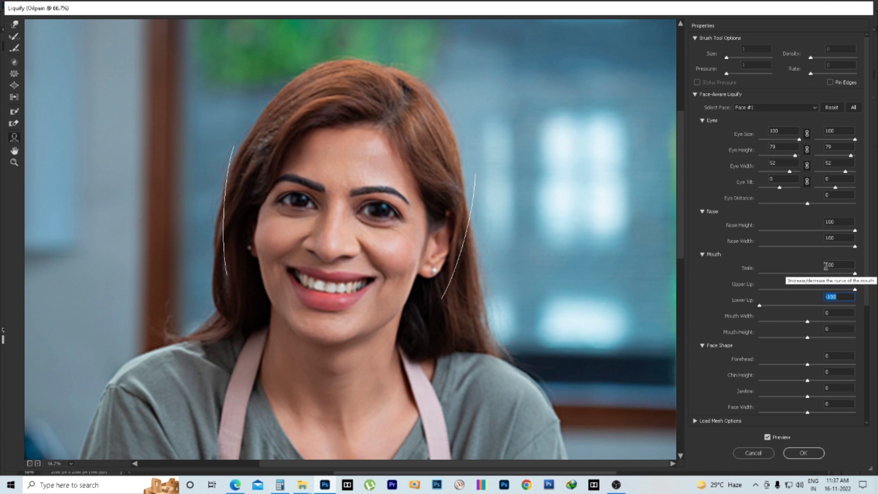
left_click_drag(854, 273, 869, 275)
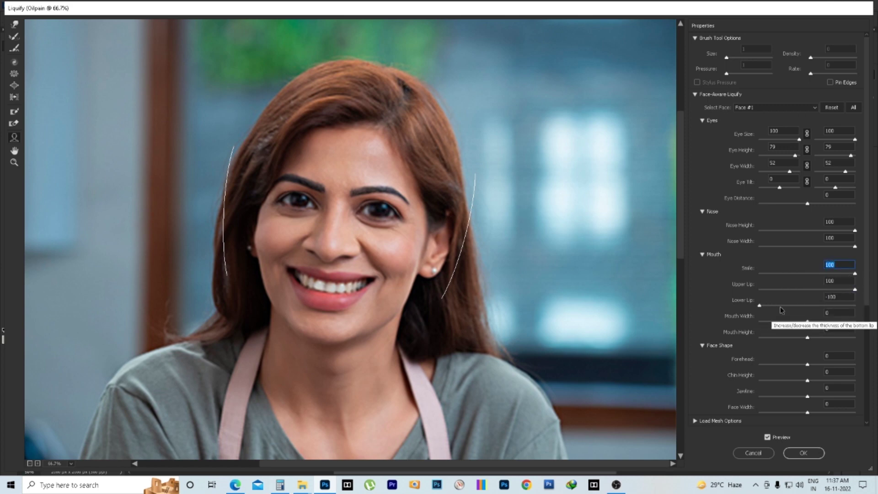
mouse_move(760, 305)
left_mouse_down()
mouse_move(792, 308)
mouse_move(724, 309)
left_mouse_up()
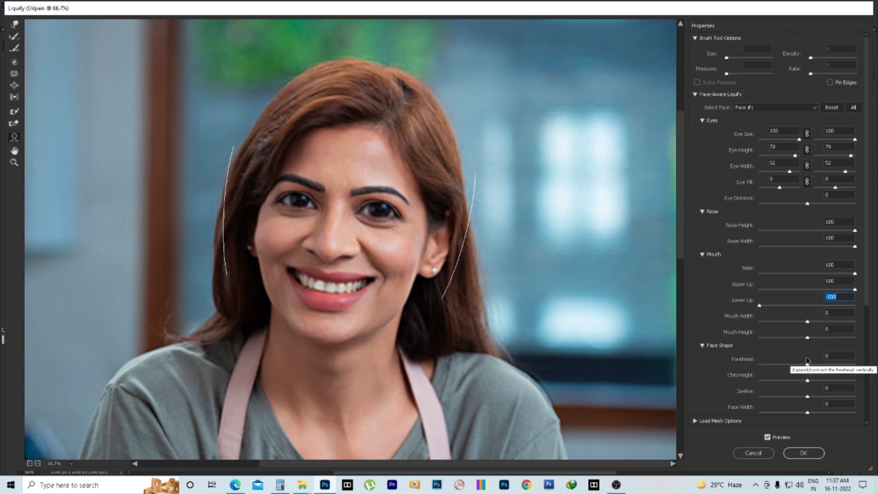
- Adjust forehead height and face width, compare with the original, and apply Liquify
mouse_move(825, 365)
left_mouse_down()
mouse_move(759, 364)
mouse_move(736, 376)
mouse_move(739, 402)
left_mouse_up()
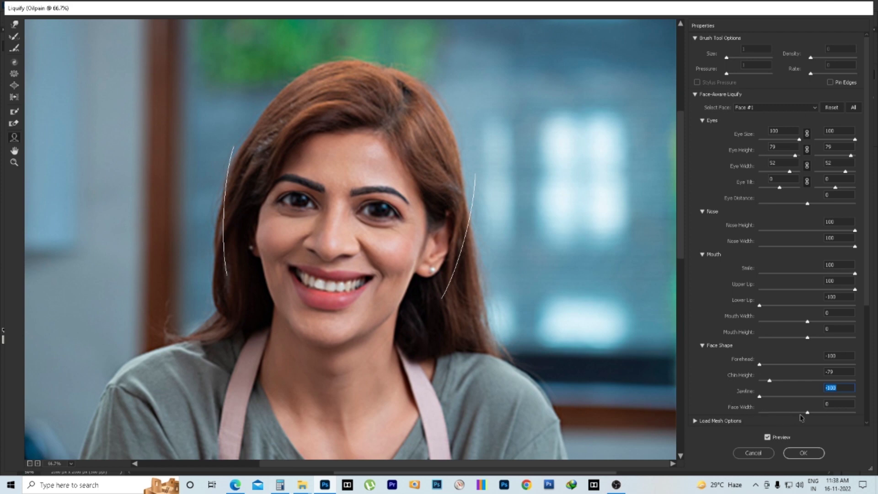
mouse_move(787, 414)
left_mouse_down()
mouse_move(872, 416)
mouse_move(820, 419)
left_mouse_up()
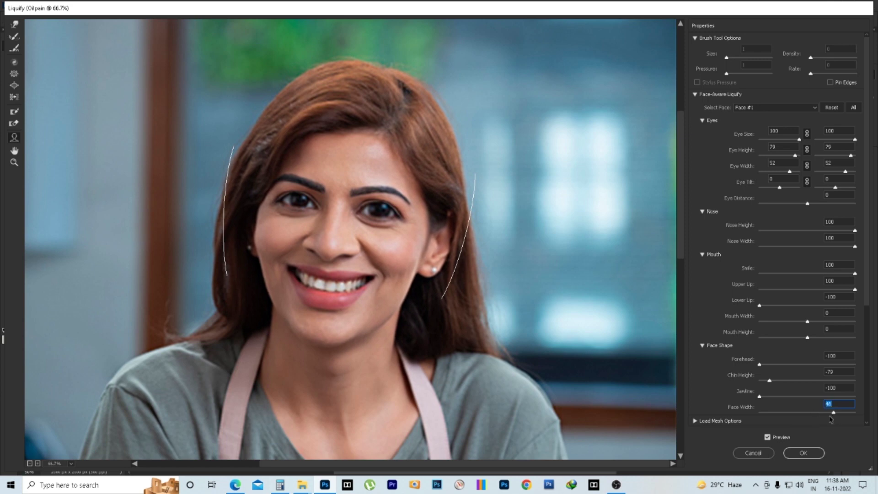
left_click(768, 438)
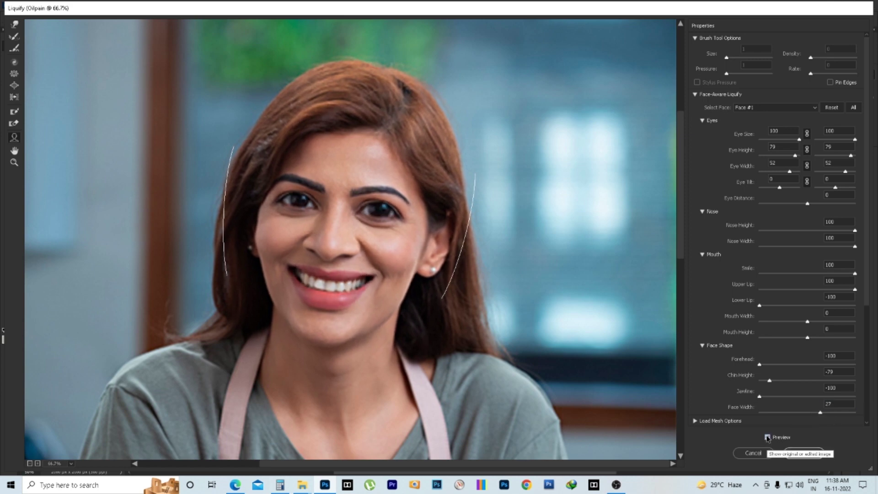
left_click(768, 438)
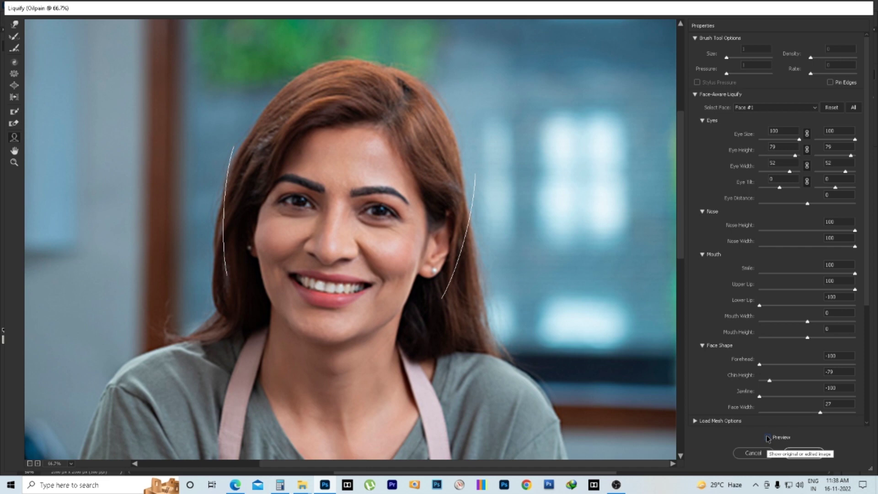
left_click(767, 438)
left_click(768, 437)
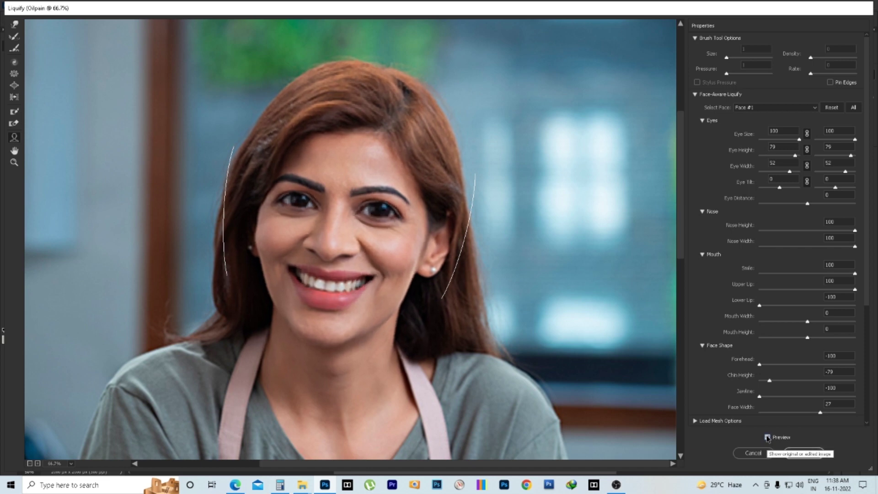
left_click(767, 438)
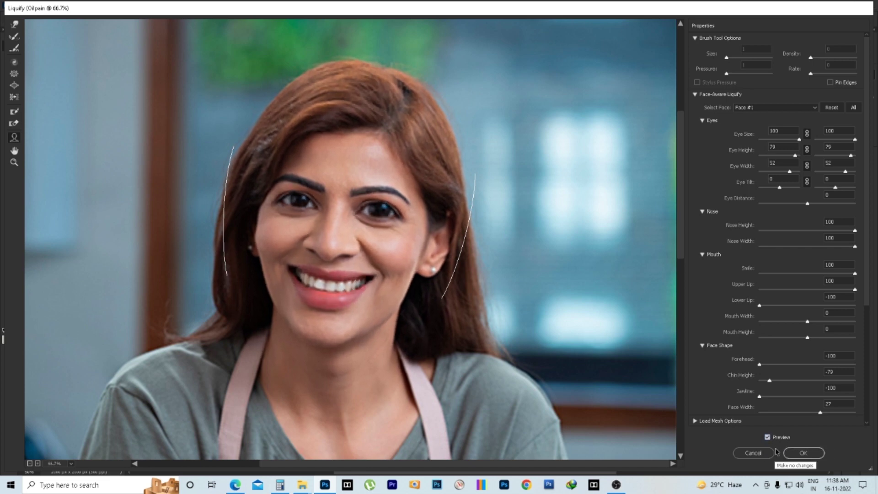
left_click(799, 452)
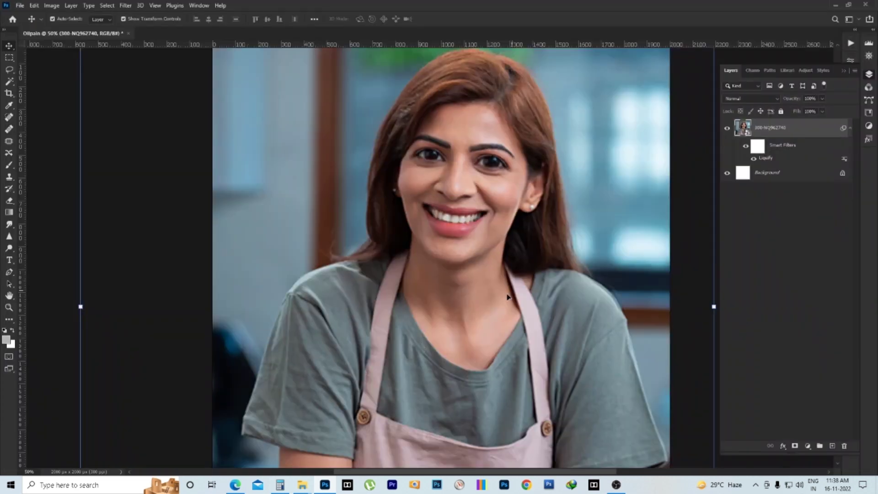
scroll(461, 232, "down", 1)
scroll(460, 232, "down", 1)
scroll(460, 232, "up", 1)
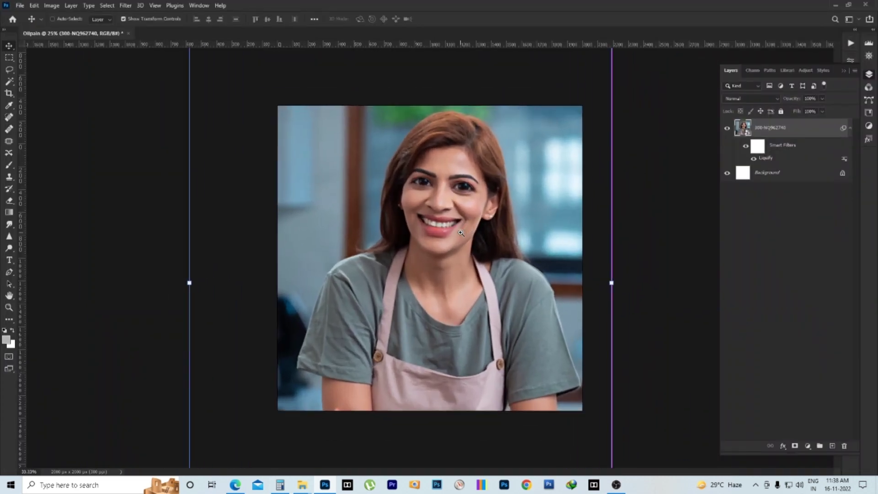
scroll(461, 233, "up", 1)
- Add an Oil Paint filter with stylization reduced to 5.1
left_click(125, 6)
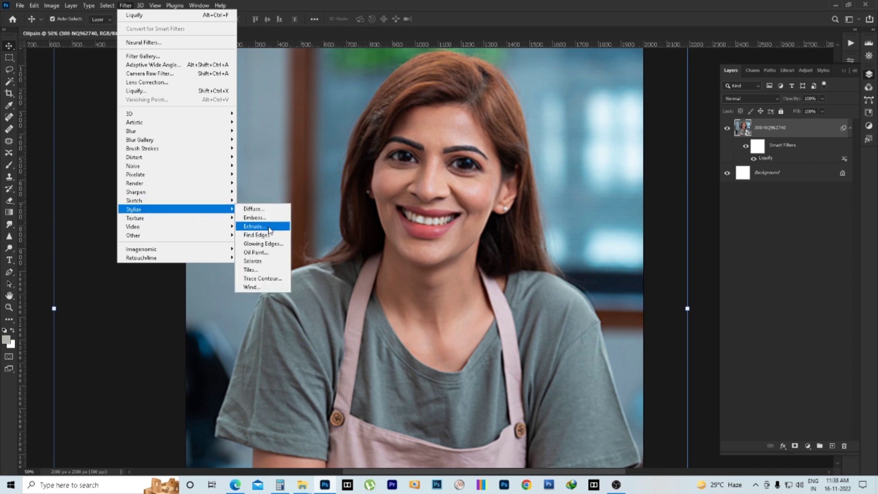
mouse_move(134, 210)
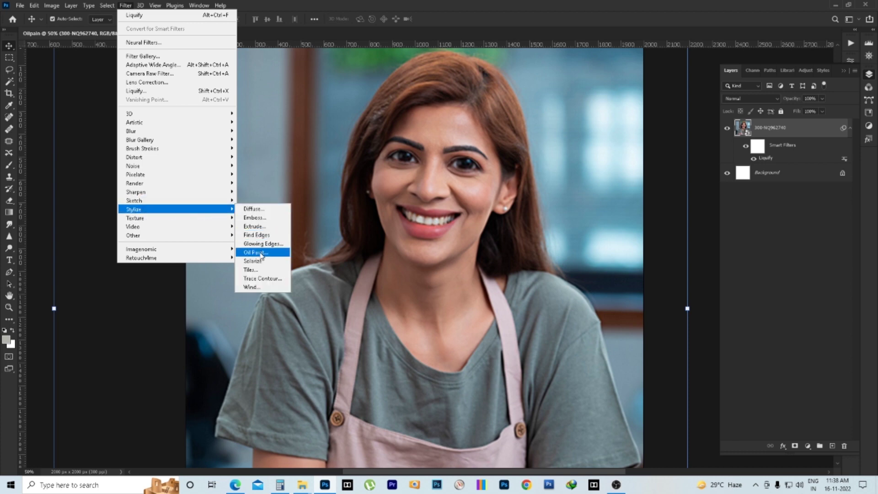
left_click(256, 253)
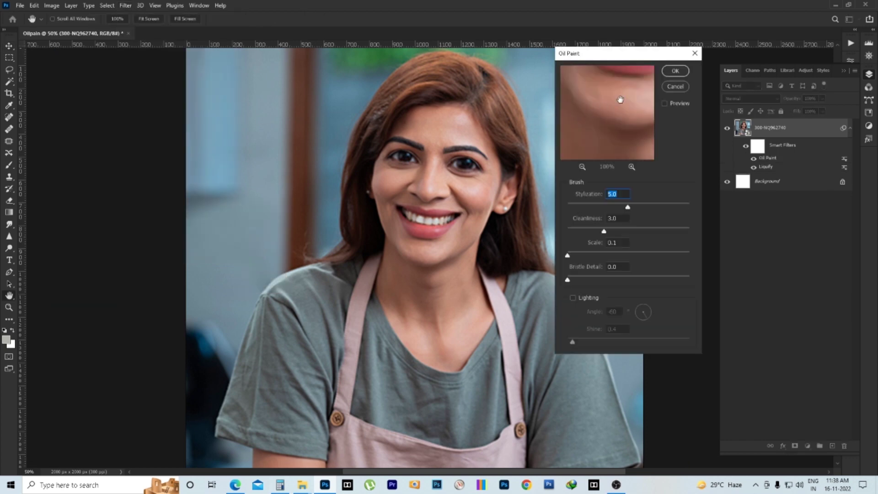
left_click_drag(620, 97, 600, 176)
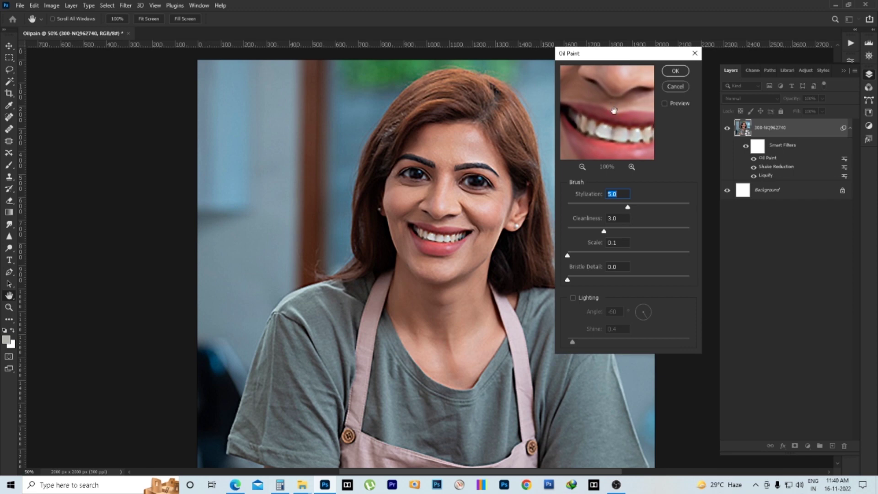
mouse_move(613, 110)
left_mouse_down()
mouse_move(619, 146)
mouse_move(637, 118)
left_mouse_up()
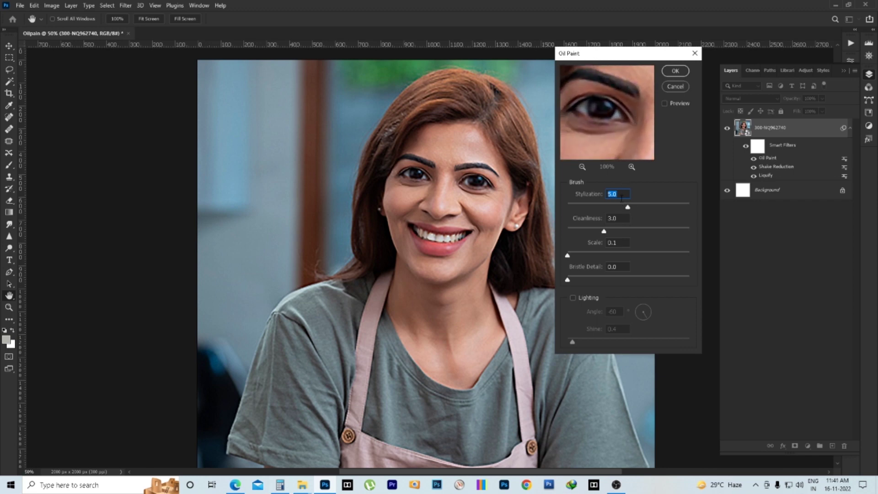
left_click_drag(626, 209, 622, 209)
left_click_drag(632, 207, 628, 207)
left_click(603, 231)
left_click(568, 255)
left_click(439, 199)
scroll(441, 202, "up", 2)
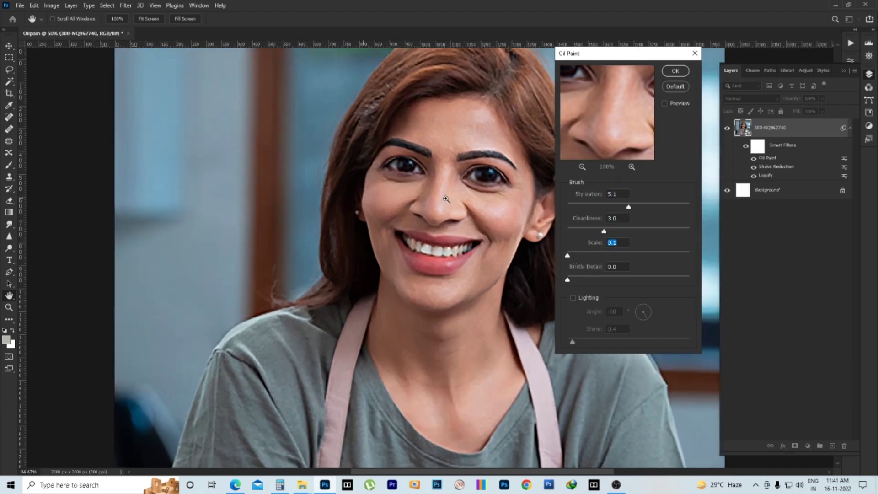
scroll(446, 197, "up", 2)
scroll(476, 189, "up", 1)
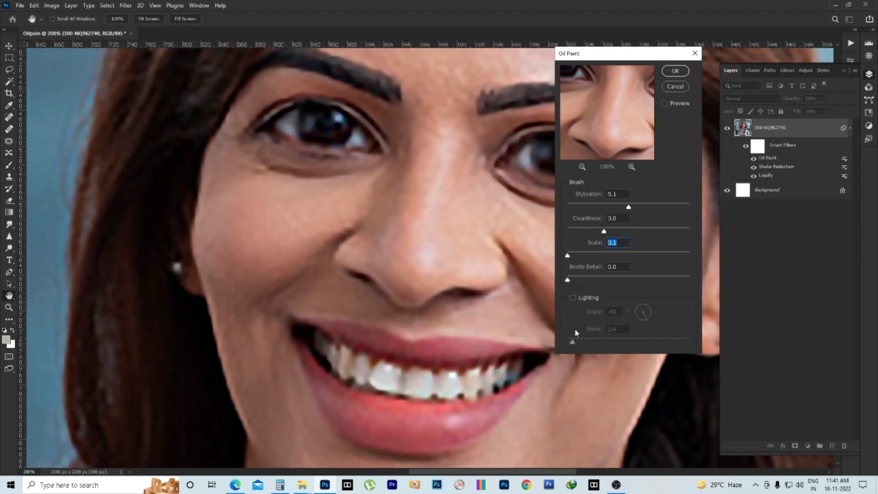
- Compare Oil Paint with and without lighting, leave lighting off, and apply it
left_click(573, 298)
left_click(572, 298)
left_click(572, 298)
left_click(573, 298)
left_click(573, 298)
left_click(574, 298)
left_click(574, 298)
left_click(573, 298)
left_click(573, 299)
left_click(675, 71)
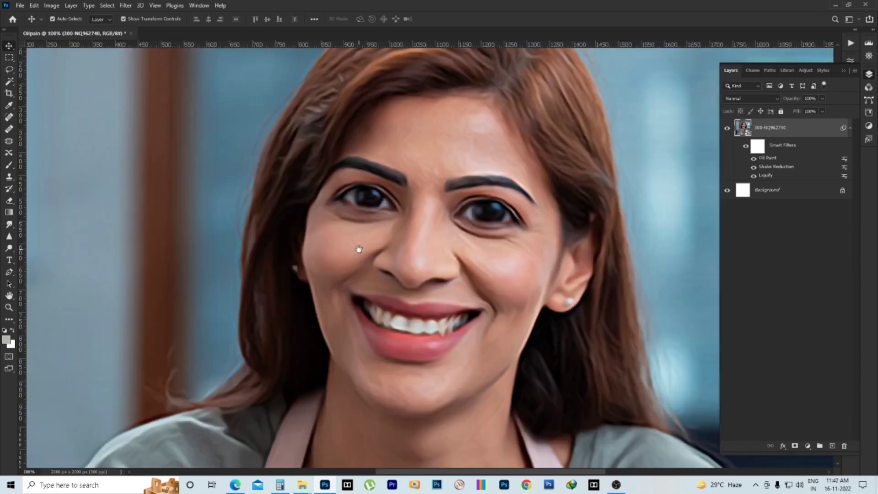
- Choose Artistic > Poster Edges in the Filter Gallery with edge thickness 10 and intensity 0
left_click(361, 246, "ctrl")
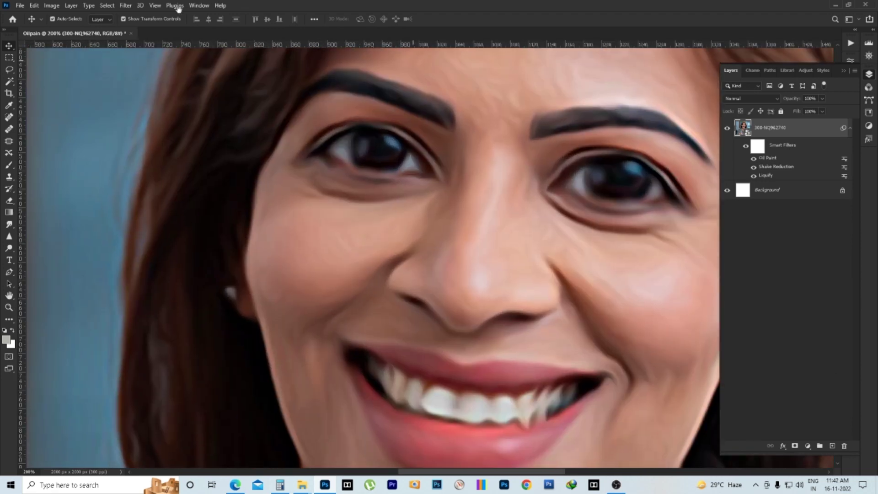
left_click(124, 6)
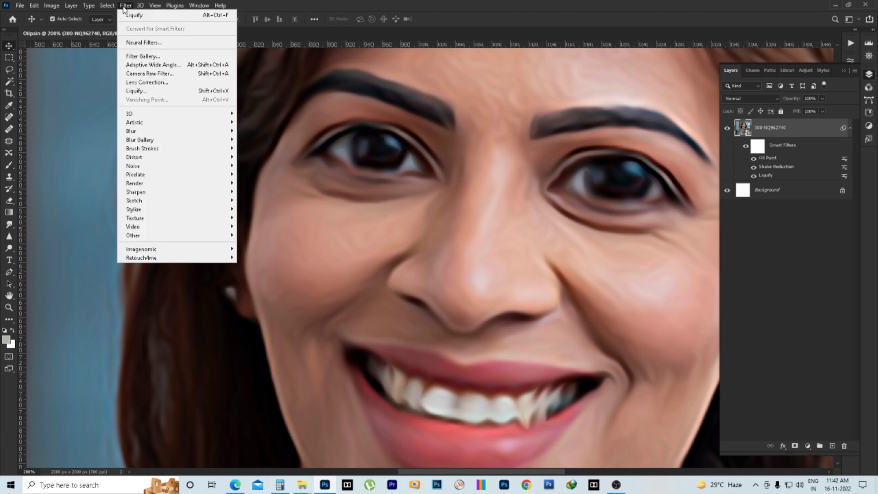
left_click(155, 57)
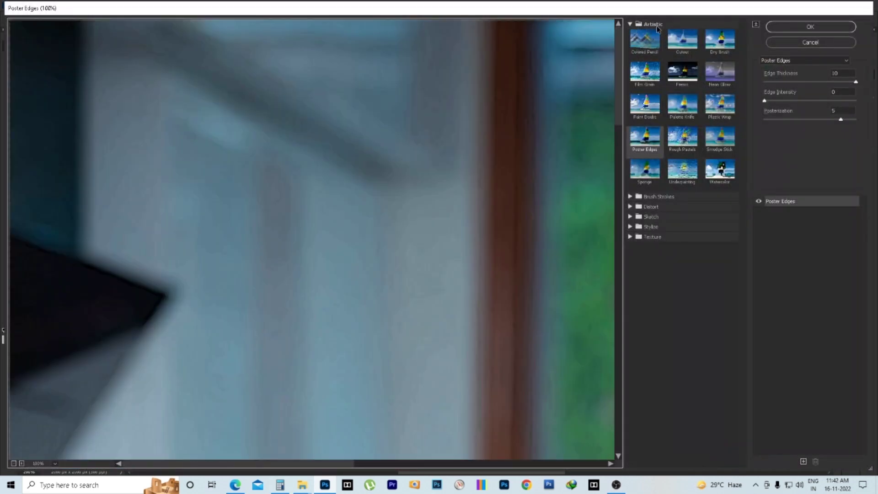
left_click(634, 24)
left_click(632, 24)
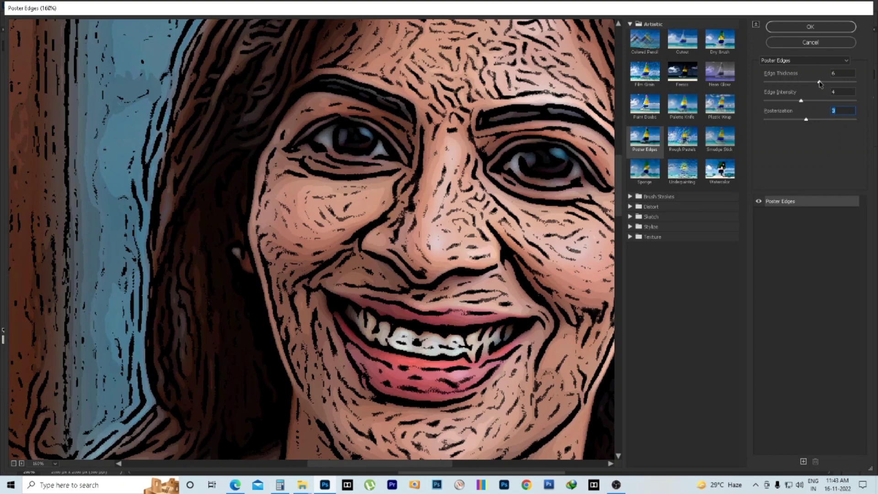
left_click_drag(822, 82, 863, 83)
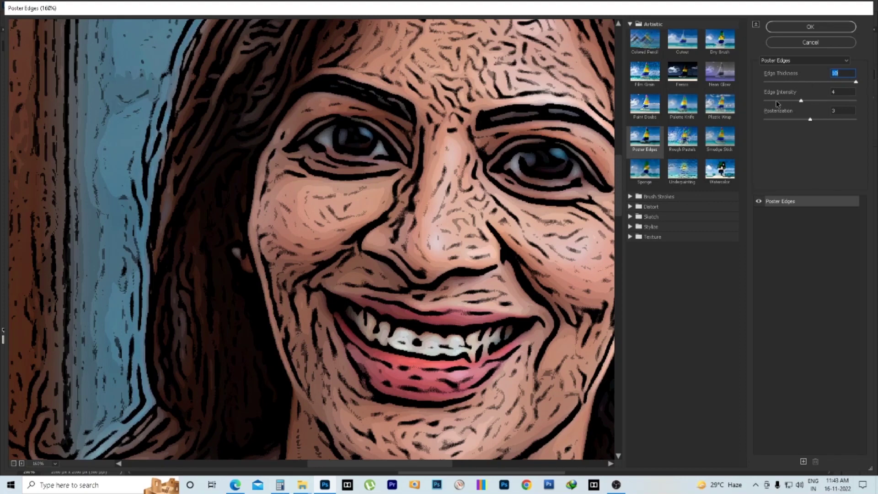
left_click_drag(776, 102, 760, 102)
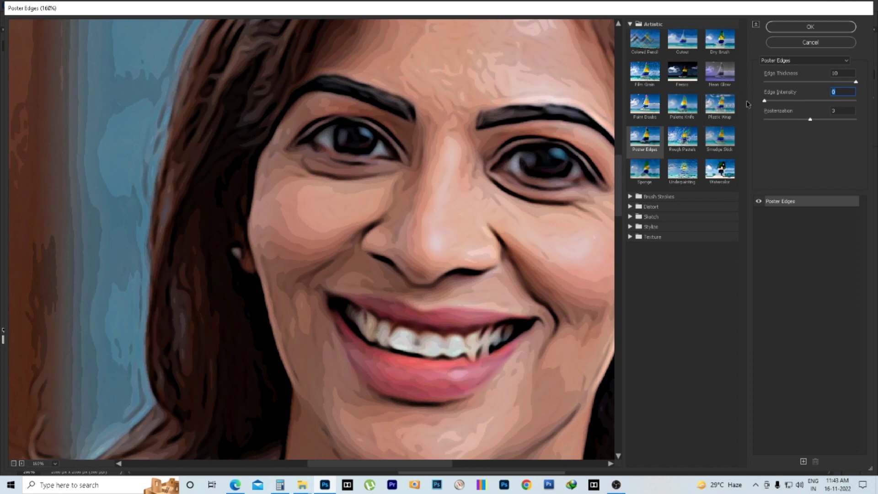
left_click_drag(764, 101, 771, 102)
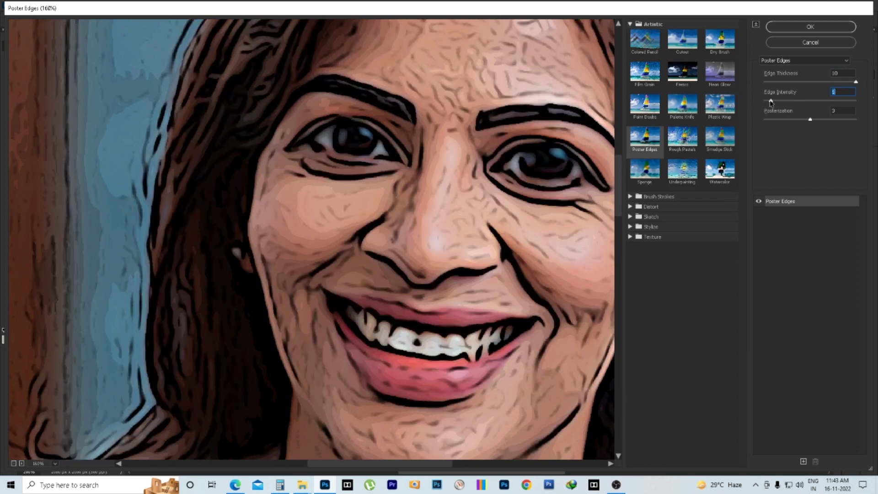
left_click_drag(770, 101, 799, 101)
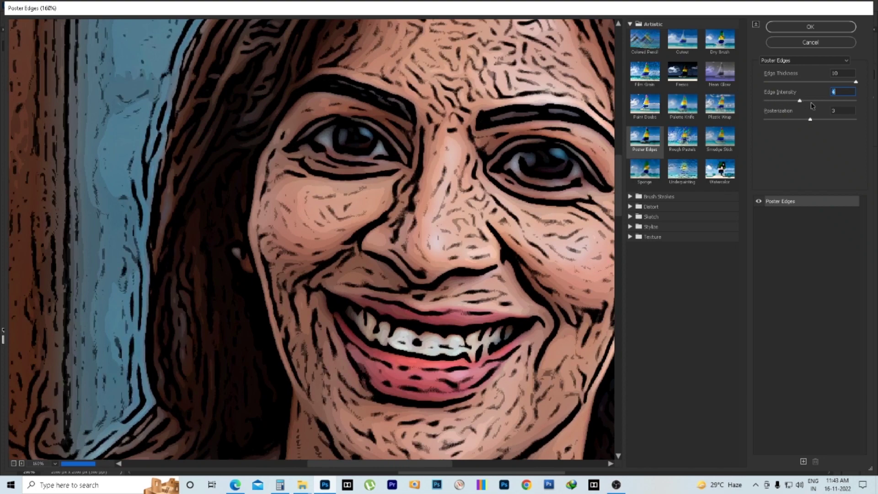
key("Up")
key("Up")
key("Up")
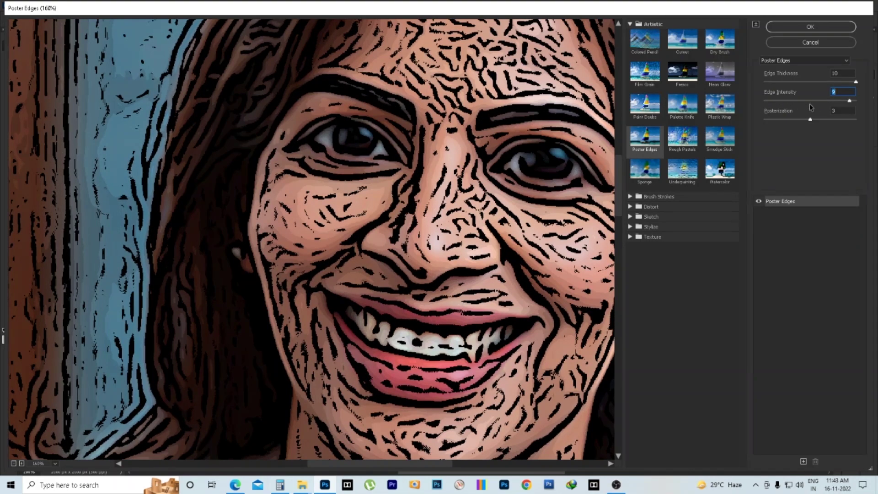
left_click_drag(785, 101, 764, 101)
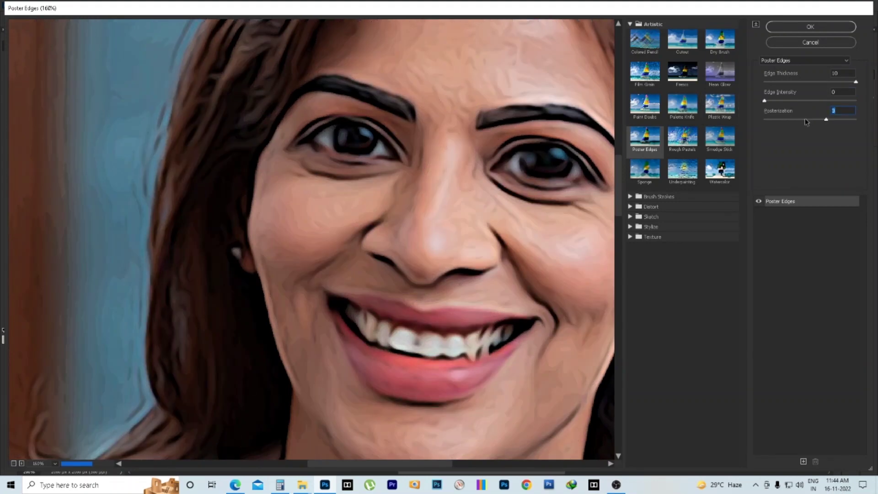
- Set Poster Edges posterization to 6, compare the preview, and apply the filter
mouse_move(809, 119)
left_mouse_down()
mouse_move(766, 119)
mouse_move(816, 118)
left_mouse_up()
left_click_drag(803, 119, 789, 120)
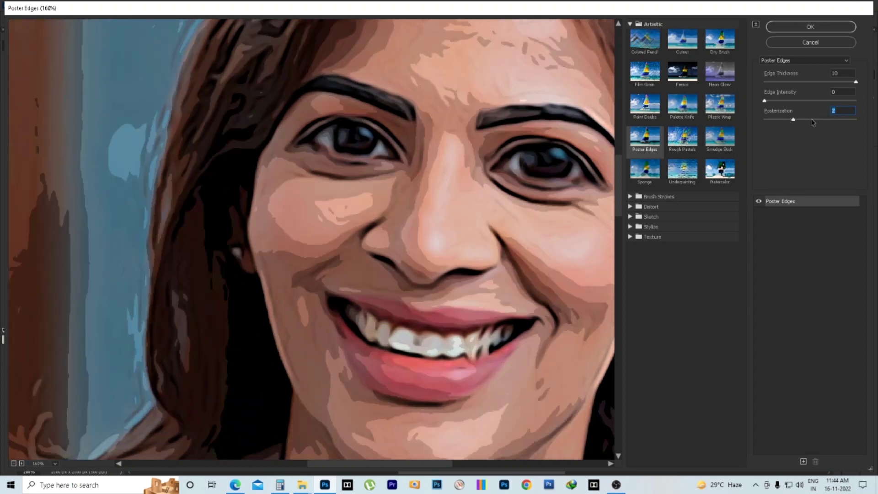
left_click(845, 120)
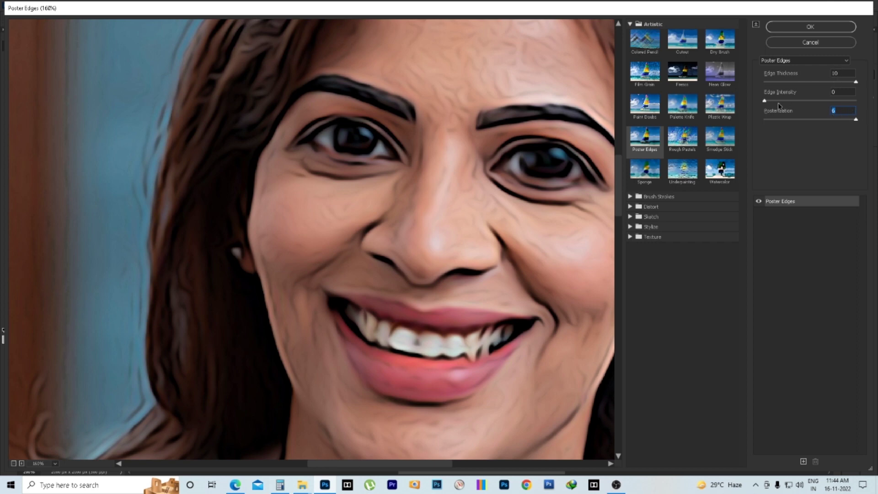
key("shift+Tab")
left_click(759, 202)
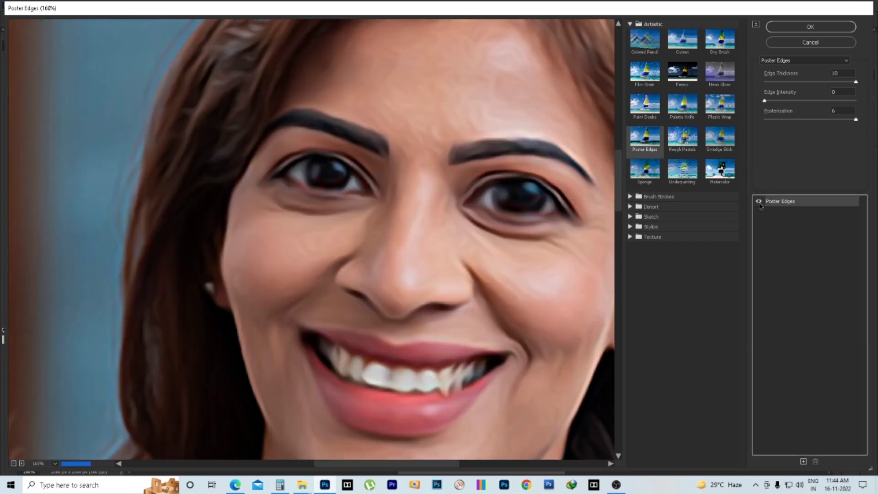
left_click(759, 203)
left_click(759, 202)
left_click(759, 202)
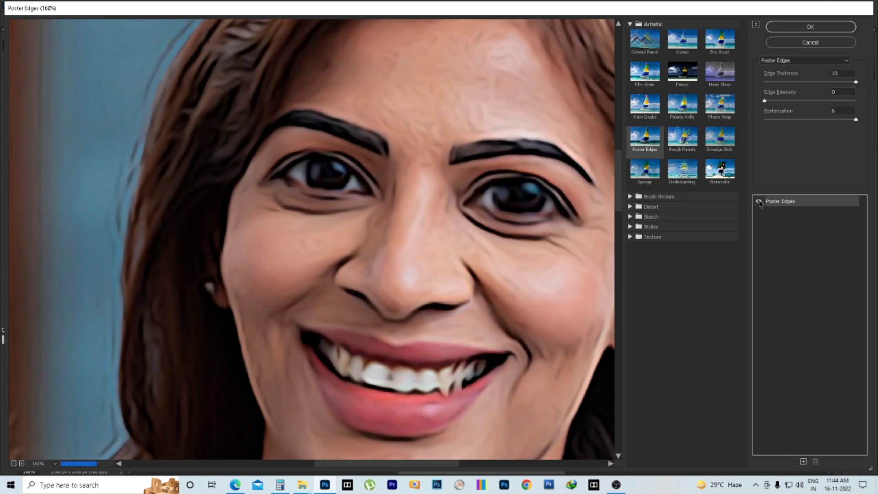
left_click(801, 28)
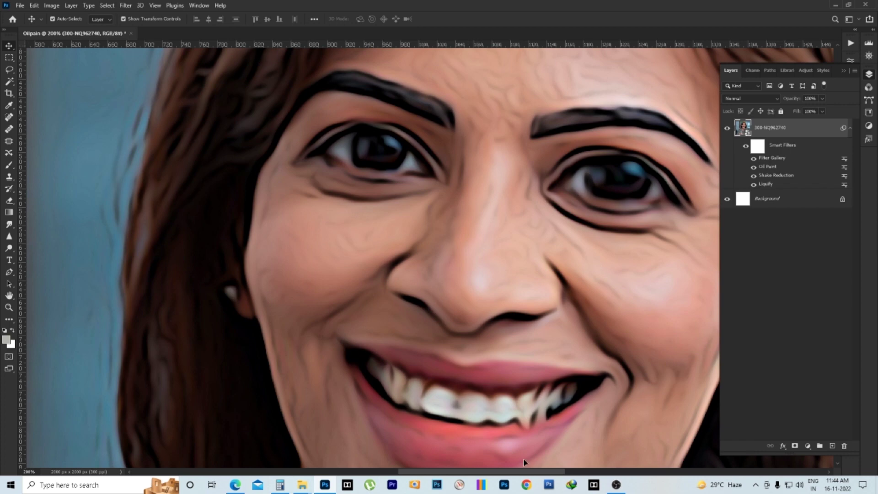
- Add a Surface Blur smart filter with radius 21 and threshold 10 to smooth the face
left_click(125, 5)
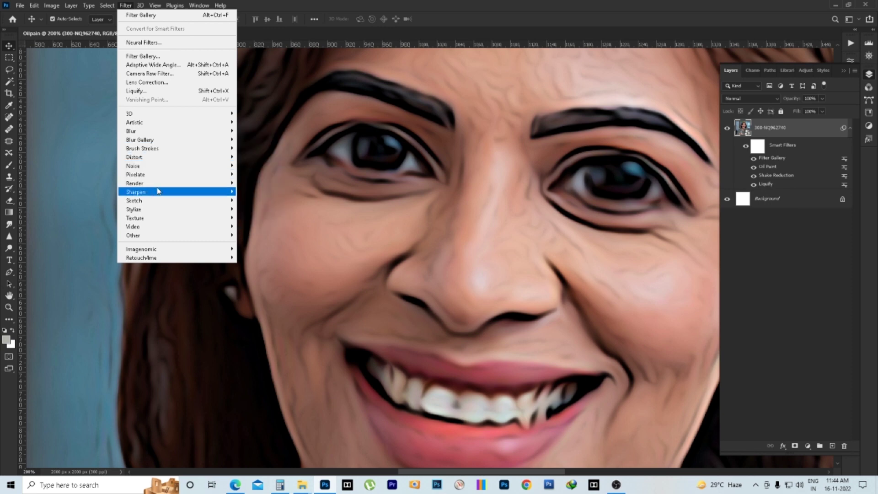
mouse_move(151, 131)
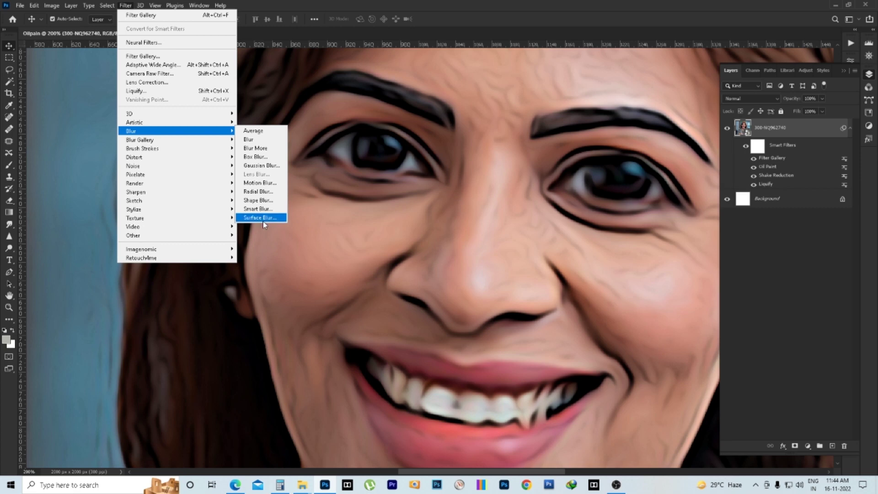
left_click(263, 220)
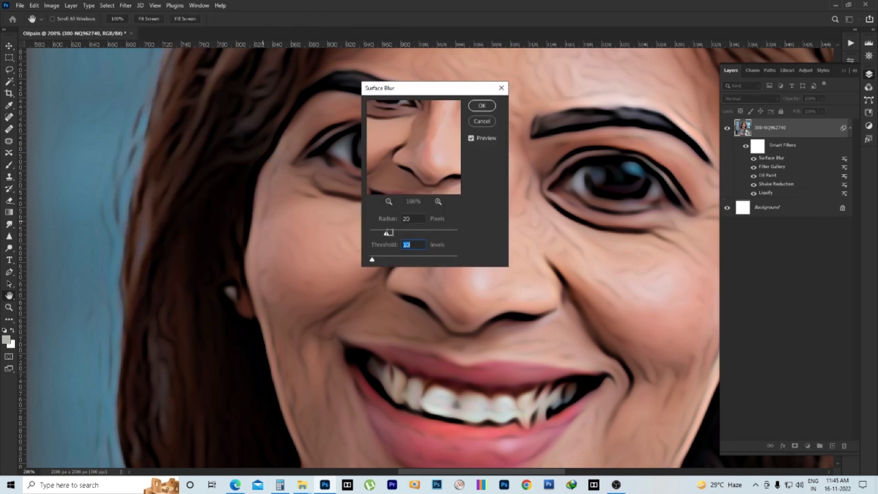
left_click_drag(387, 233, 387, 233)
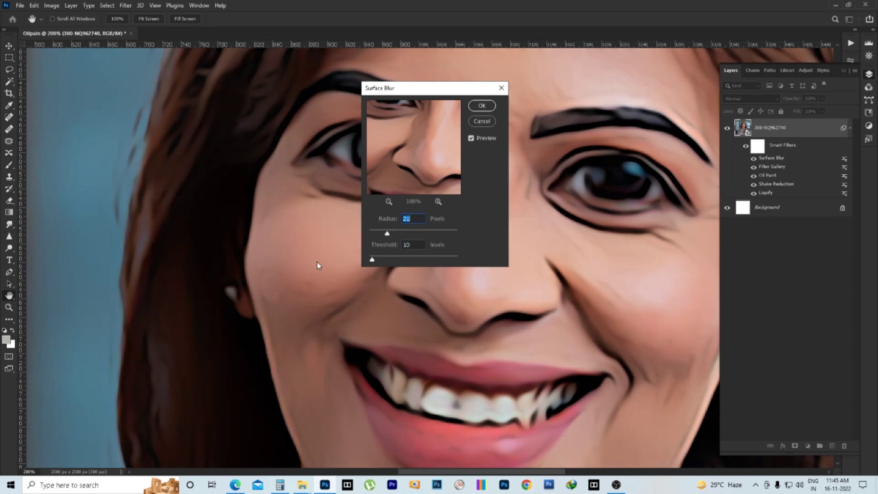
left_click(371, 260)
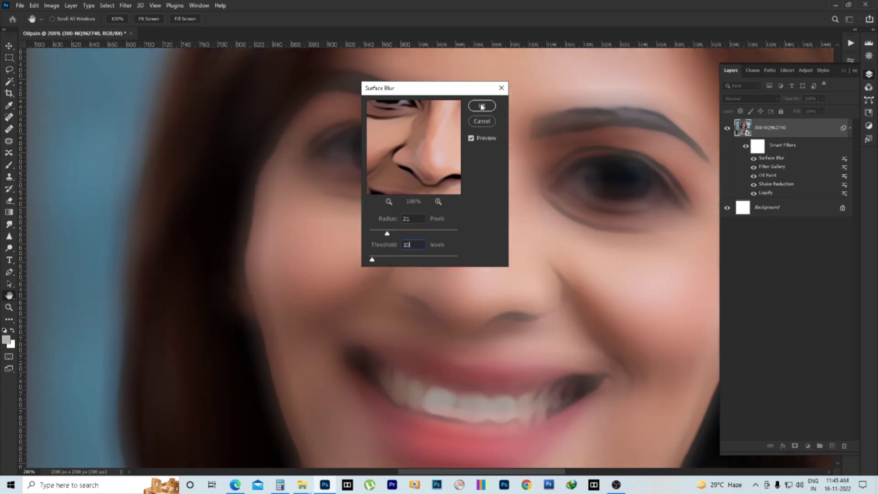
left_click(482, 106)
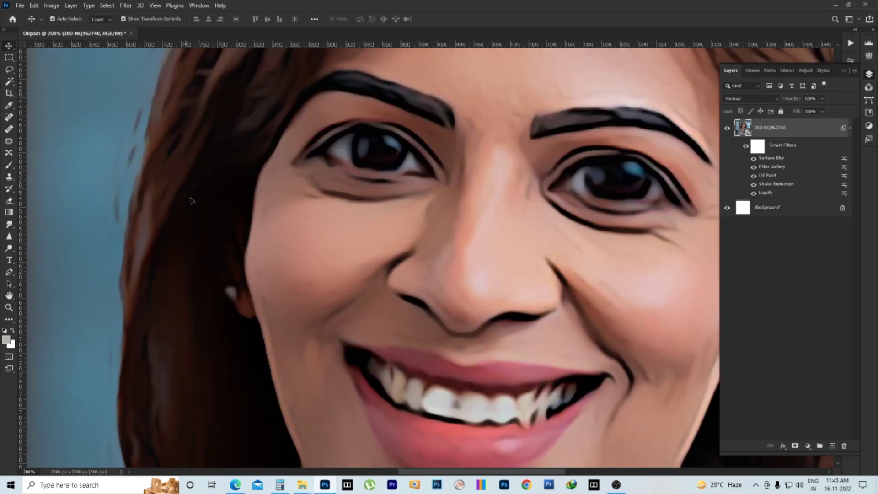
left_click(127, 6)
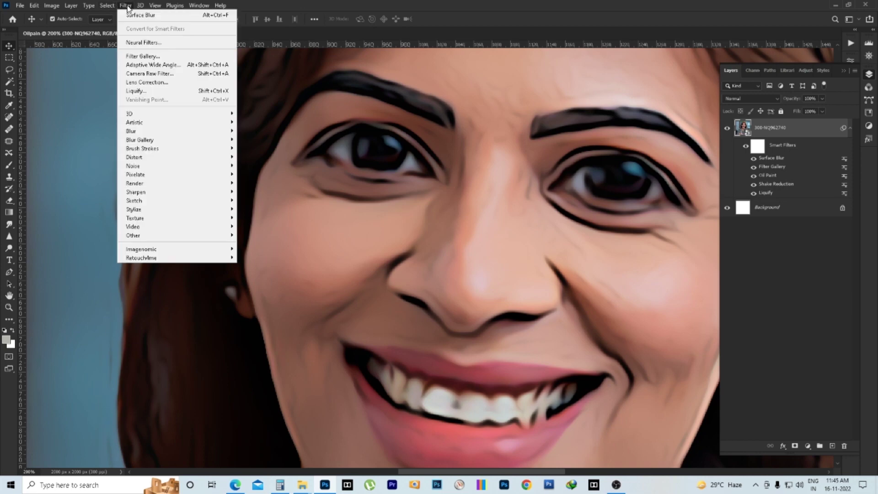
mouse_move(177, 209)
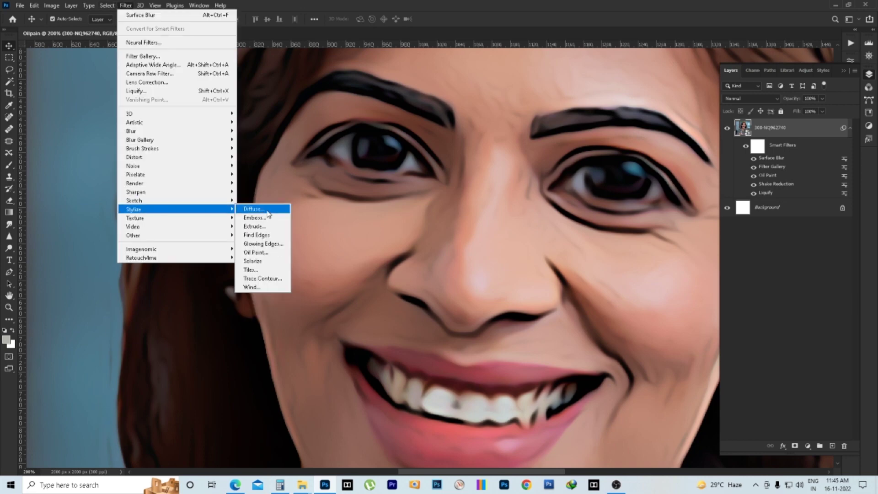
- Add a second Oil Paint smart filter, keeping Stylization 5.1 and Cleanliness 3.0
left_click(256, 252)
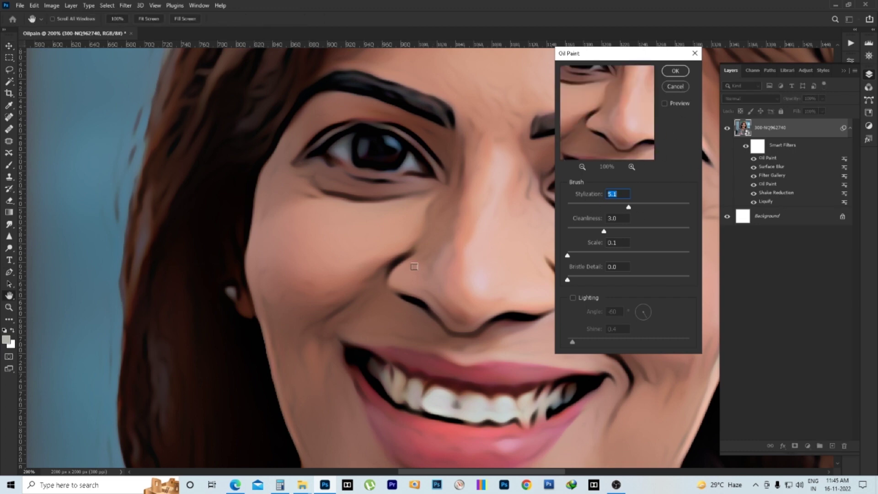
left_click(674, 70)
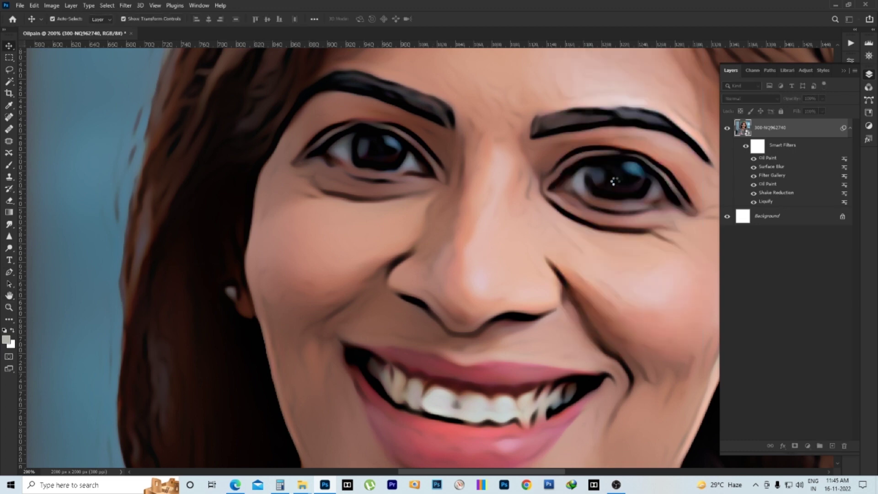
left_click(125, 5)
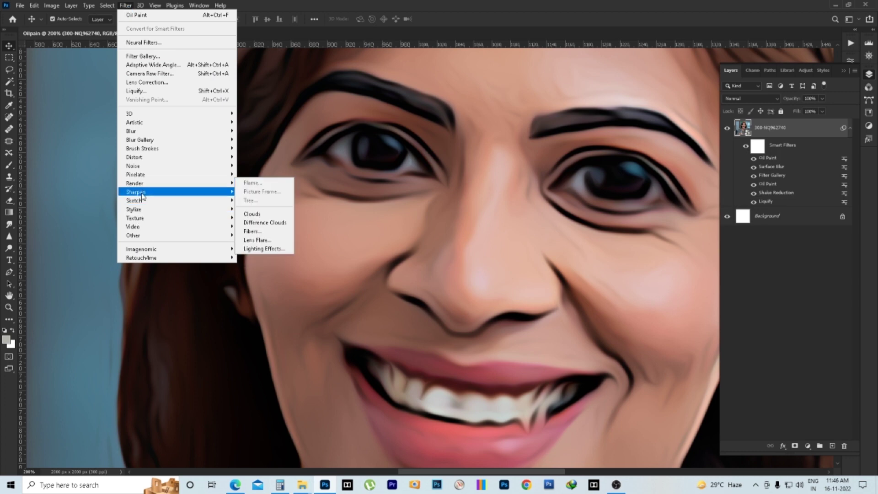
mouse_move(136, 191)
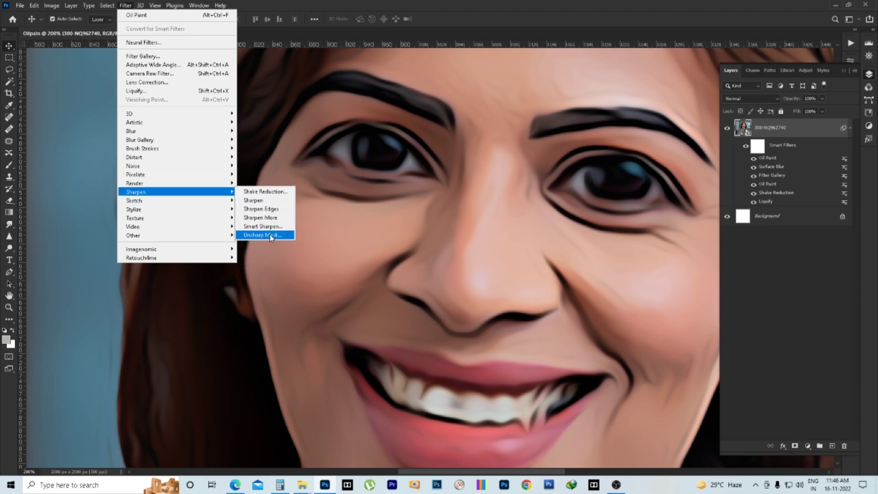
- Add an Unsharp Mask smart filter with amount 143, radius about 7.4 and threshold 9
left_click(271, 236)
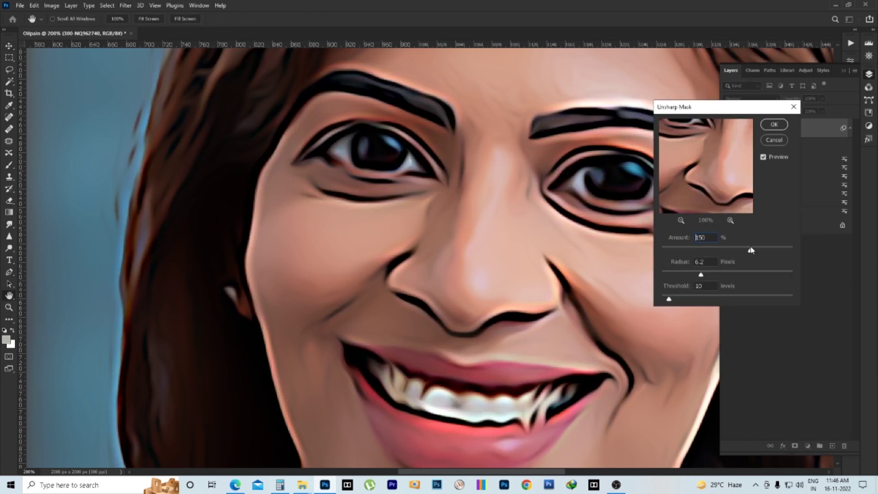
left_click_drag(762, 250, 747, 250)
left_click_drag(700, 274, 704, 276)
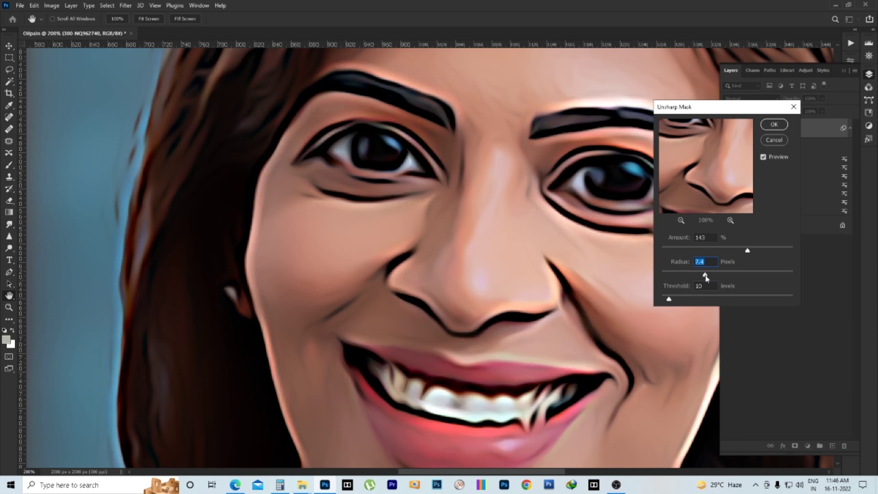
left_click_drag(669, 300, 670, 300)
left_click(564, 232)
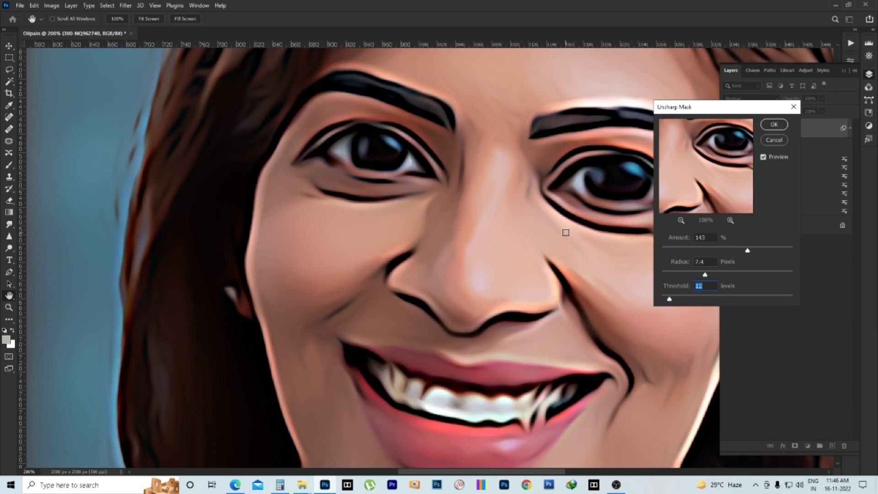
left_click(762, 157)
left_click_drag(668, 300, 668, 300)
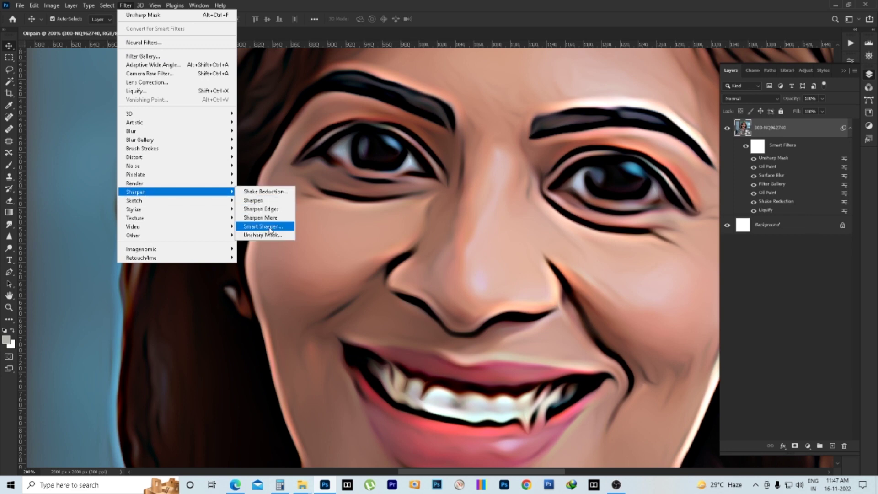
- Add a Smart Sharpen smart filter with Reduce Noise set to 88
left_click(263, 226)
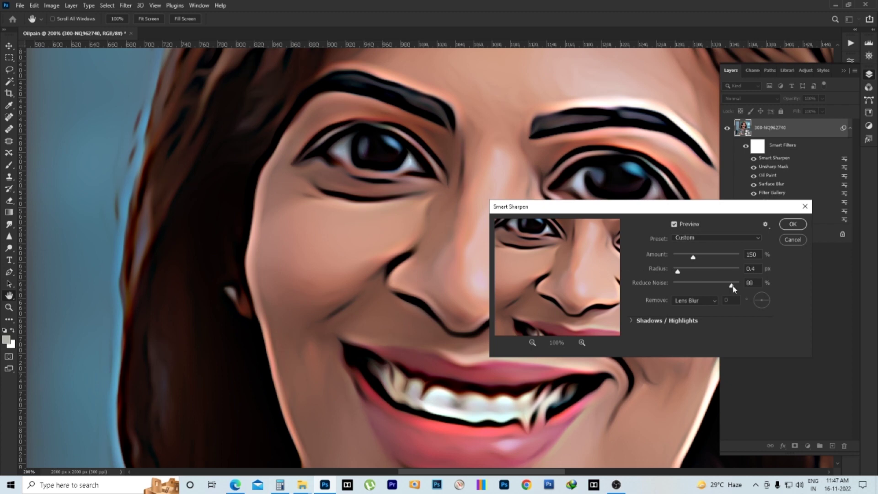
left_click_drag(733, 289, 738, 287)
left_click_drag(734, 287, 731, 284)
left_click(789, 227)
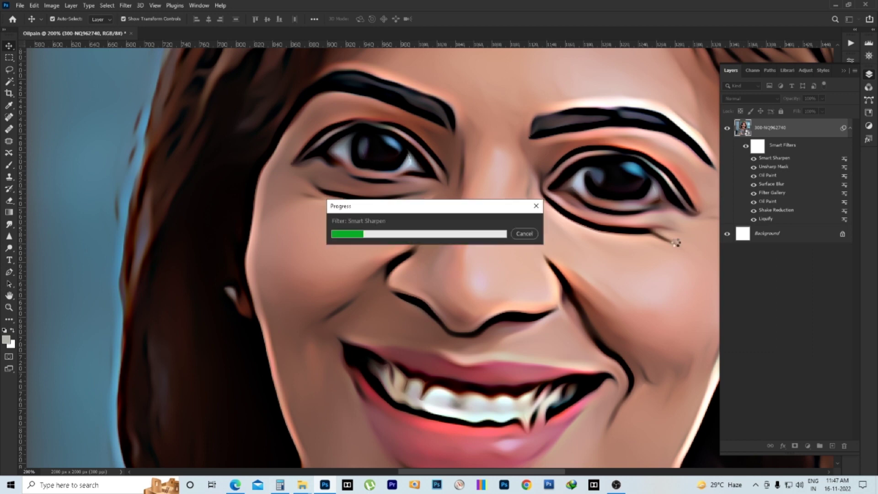
left_click(745, 146)
- Toggle the smart filters on and off at full view to compare cartoon and original
left_click(746, 146)
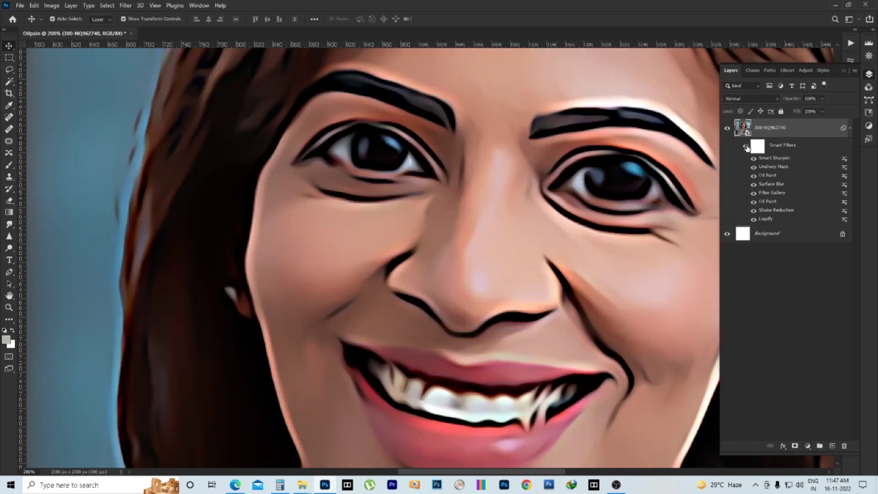
left_click(746, 147)
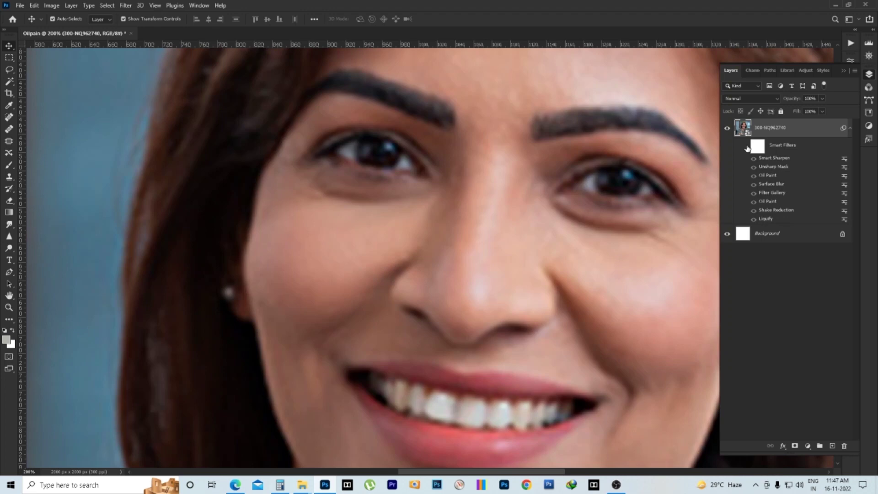
left_click(746, 147)
key("ctrl+minus")
key("ctrl+minus")
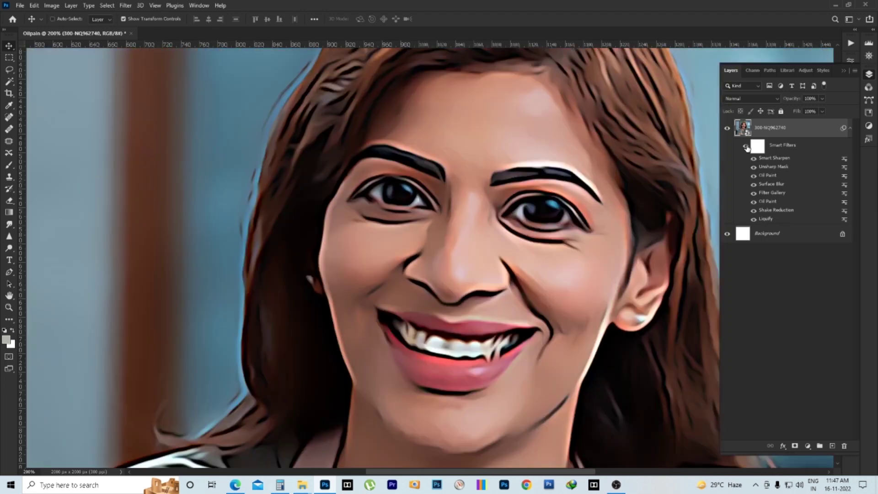
key("ctrl+minus")
left_click(746, 147)
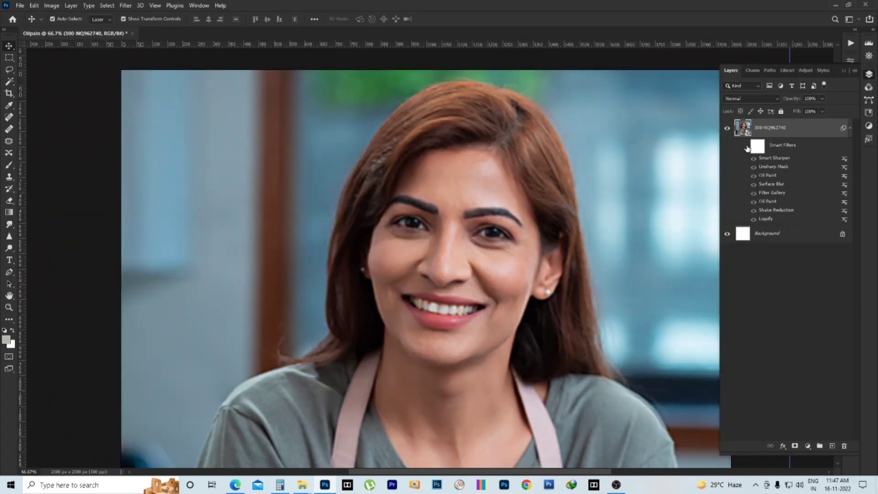
left_click(746, 146)
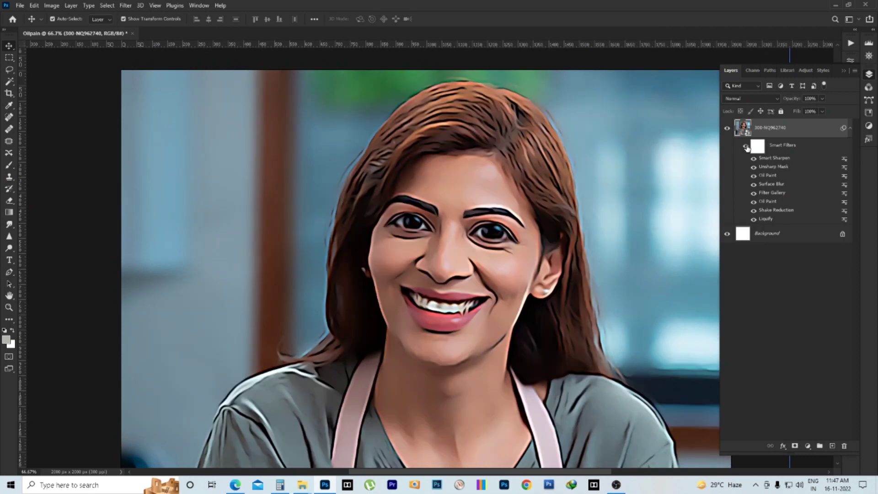
scroll(438, 191, "up", 2)
scroll(437, 191, "down", 2)
scroll(438, 191, "down", 1)
scroll(438, 191, "down", 1)
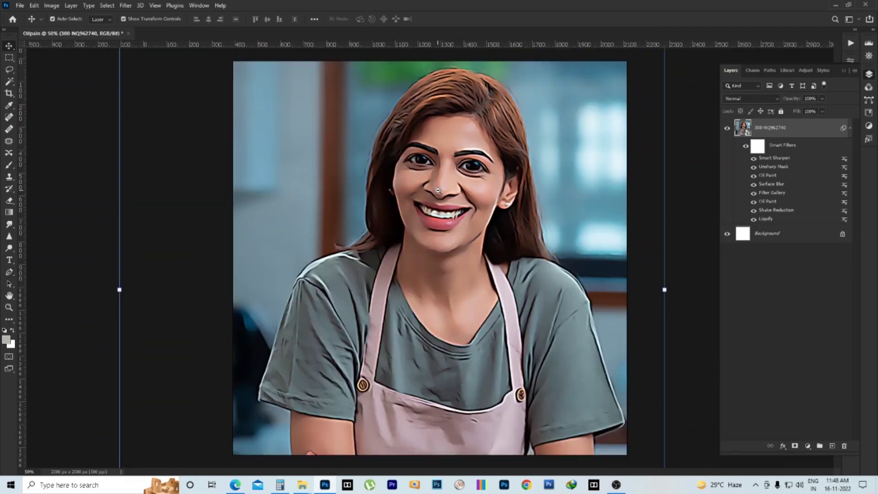
scroll(438, 191, "down", 1)
scroll(448, 214, "up", 1)
scroll(456, 232, "up", 1)
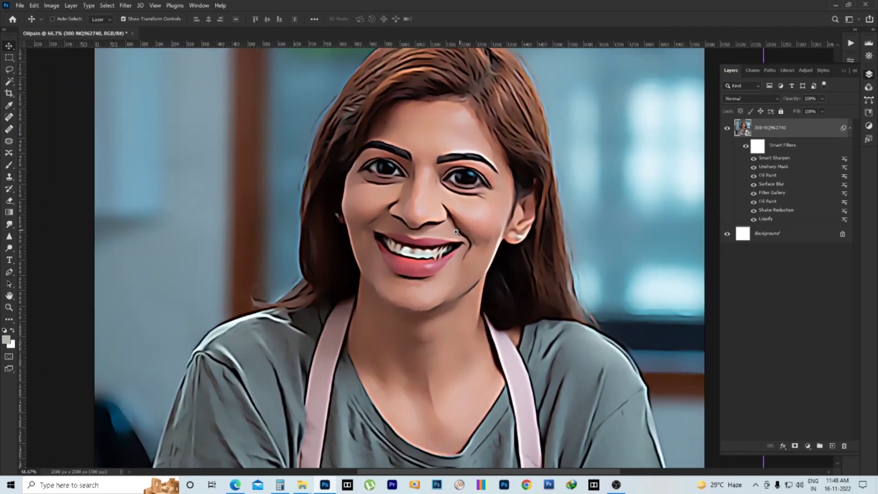
scroll(455, 232, "up", 1)
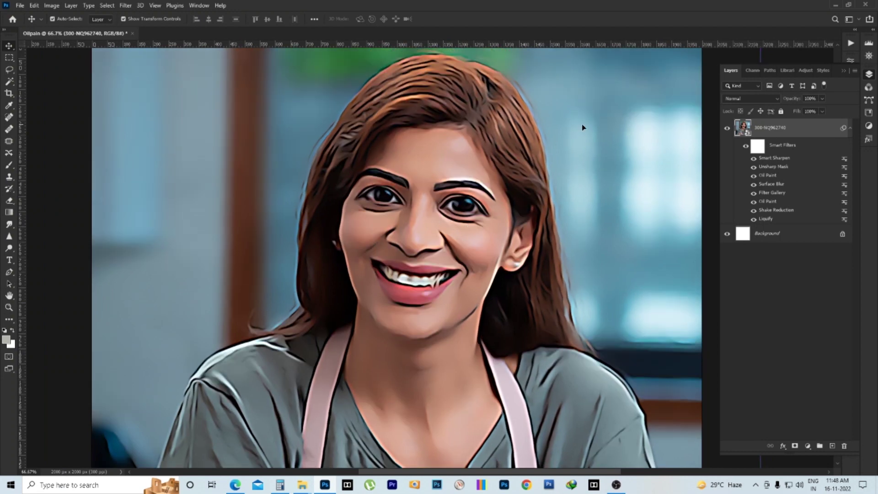
scroll(427, 167, "down", 1)
- Save the document as a layered Oilpain.psd file
key("ctrl+s")
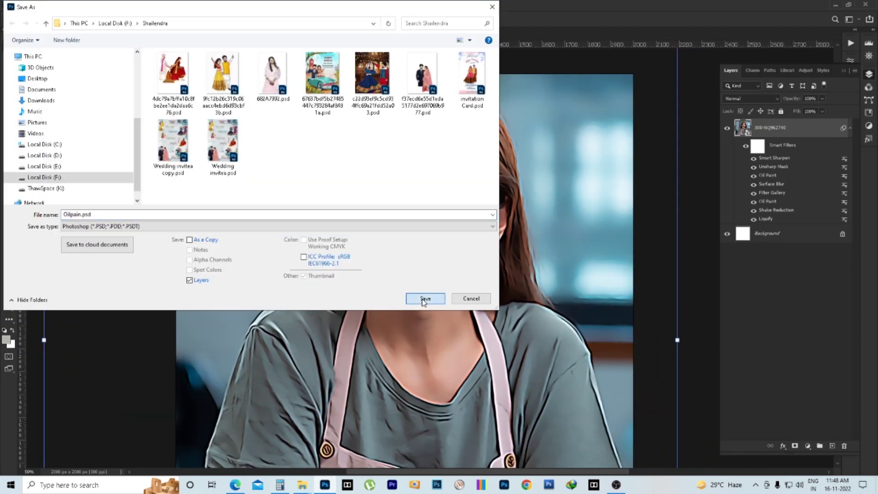
left_click(425, 299)
left_click(538, 137)
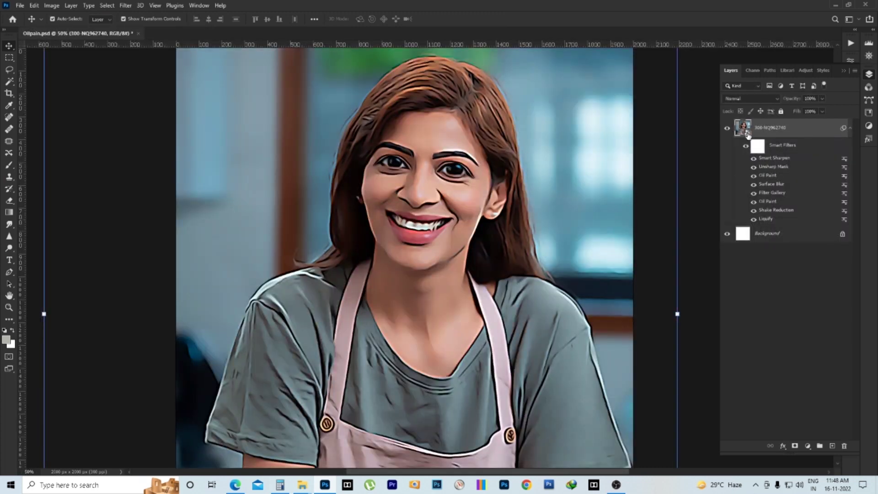
- Paste the bride photo into the smart object's contents and scale it over the woman
double_click(743, 128)
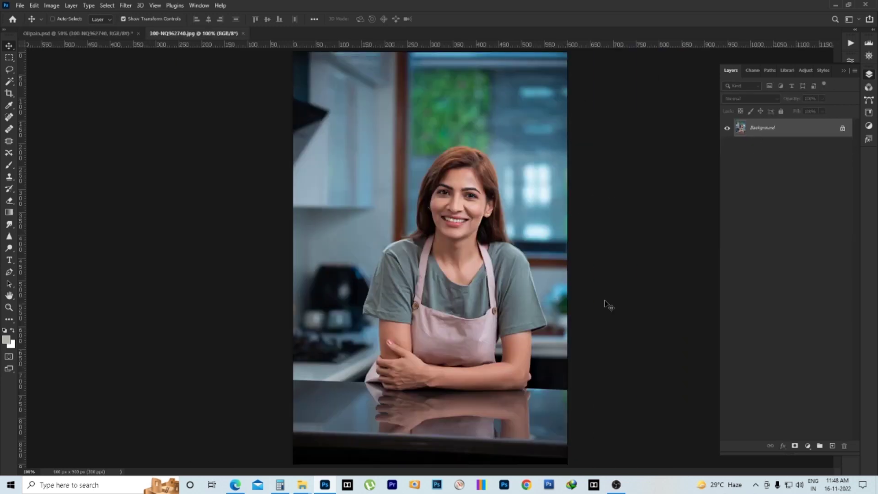
key("ctrl+v")
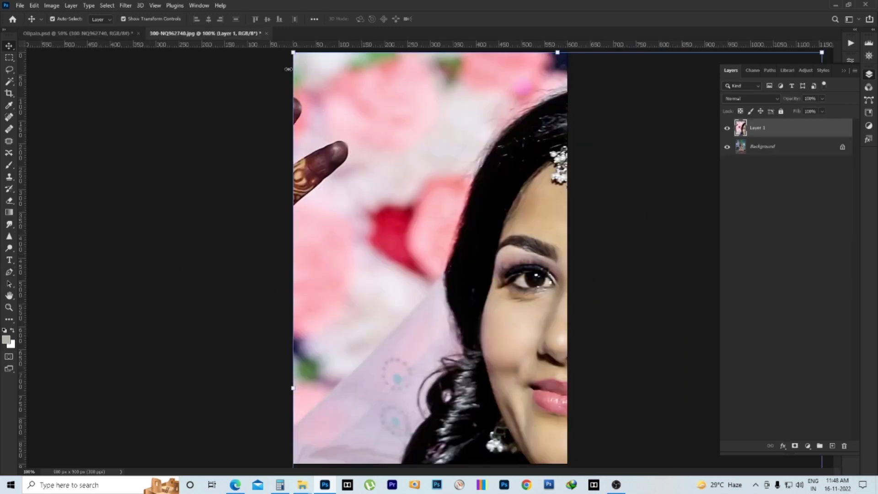
left_click_drag(383, 190, 541, 120)
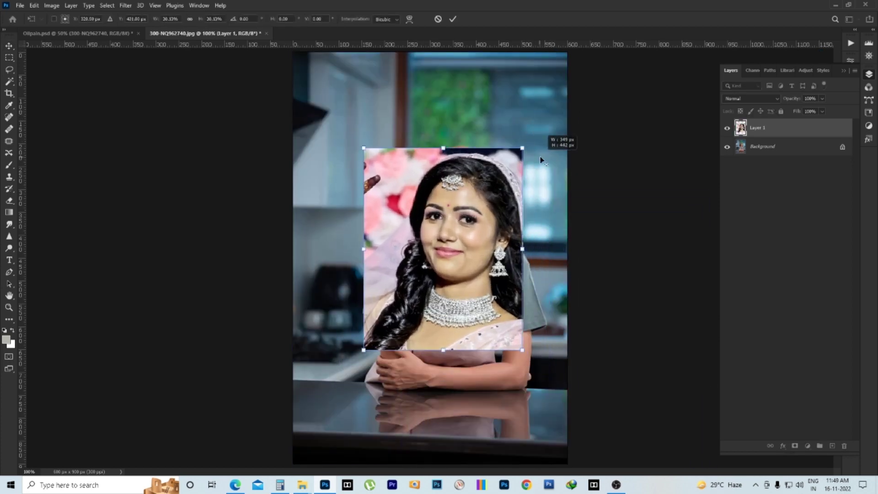
left_click_drag(540, 120, 525, 143)
left_click_drag(463, 230, 467, 236)
key("Return")
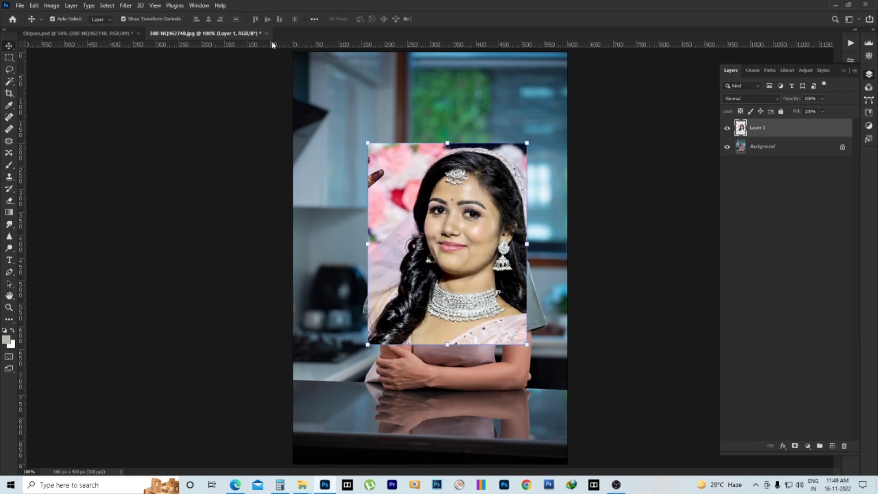
- Merge the bride photo into the background and save the embedded JPEG
key("ctrl+e")
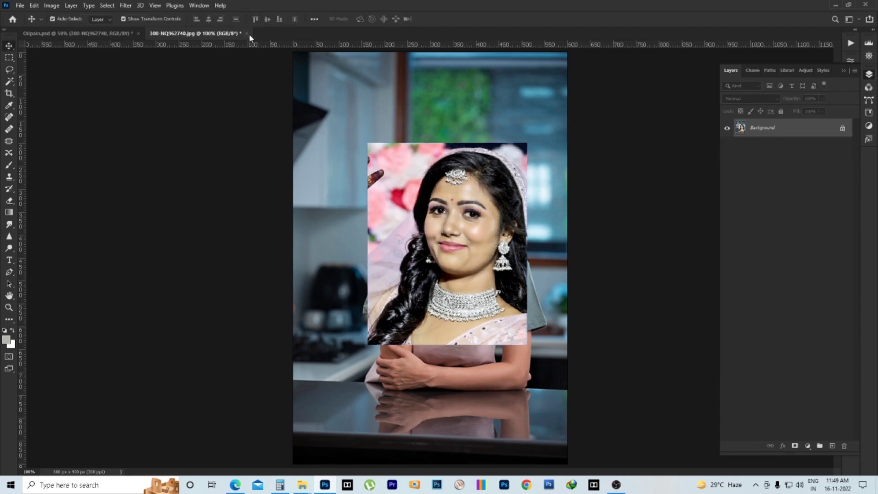
left_click(247, 34)
left_click(395, 181)
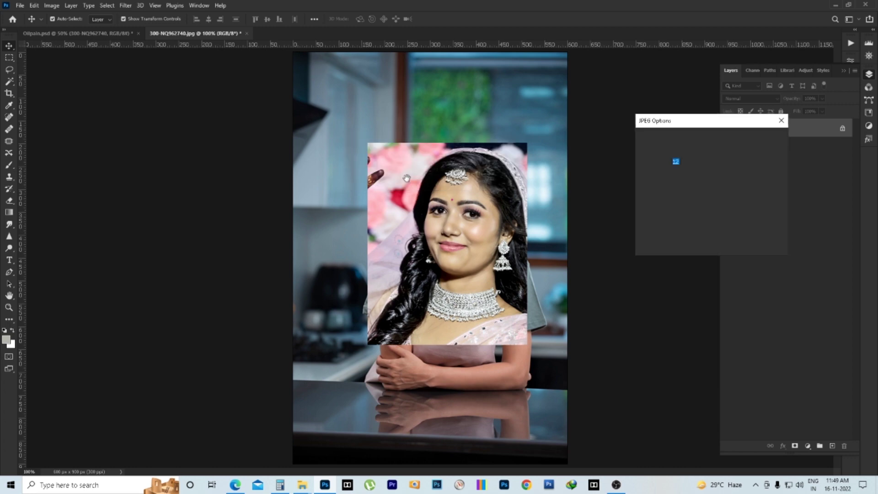
left_click(764, 138)
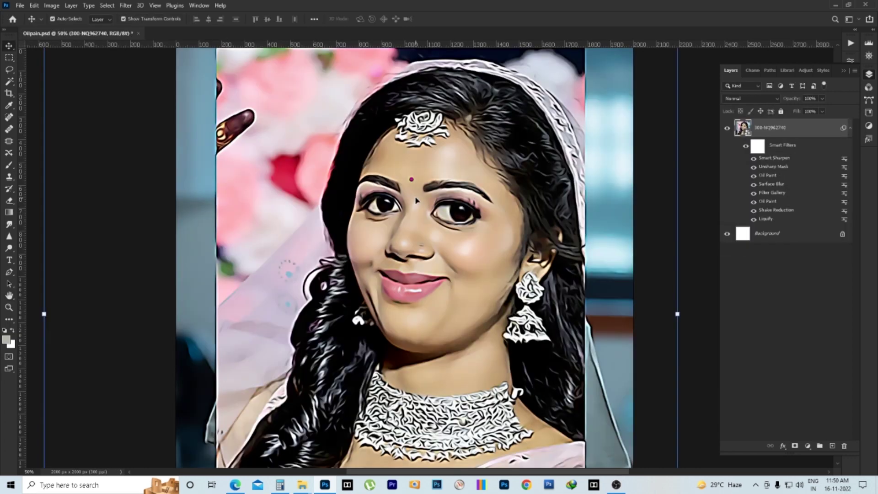
- Open the smart object's embedded photo and zoom out on it
key("ctrl+minus")
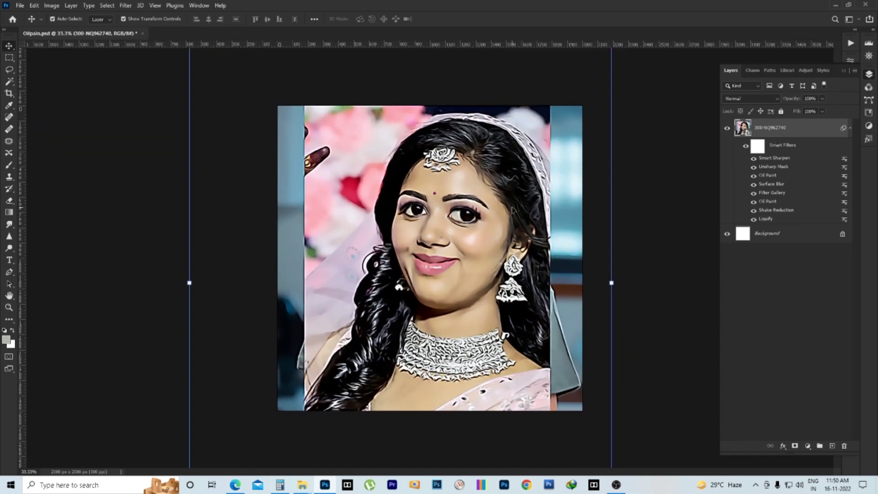
scroll(439, 262, "up", 1)
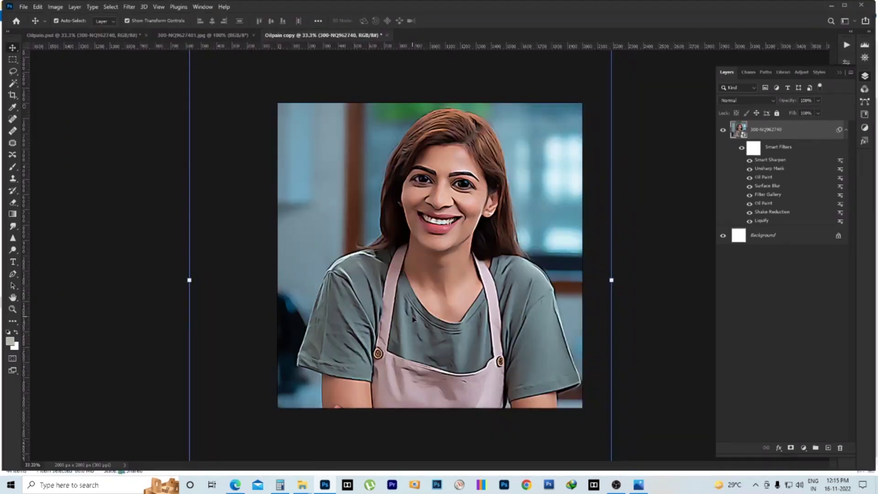
double_click(743, 133)
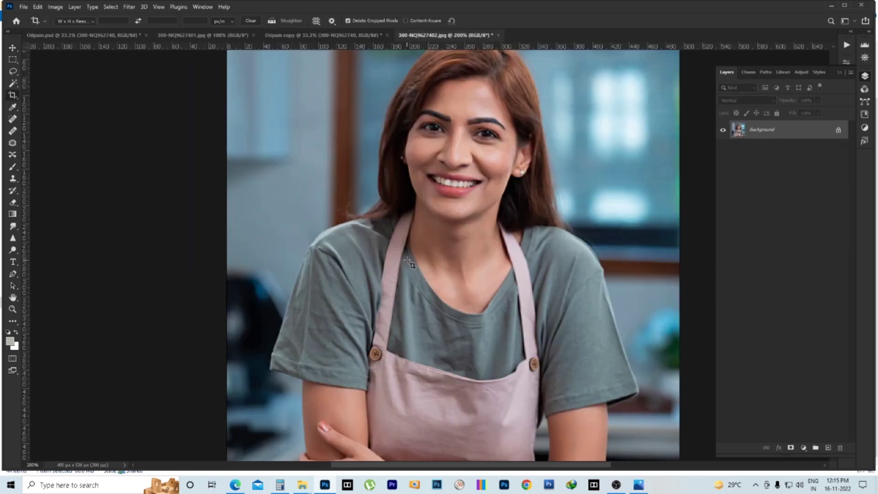
key("c")
key("ctrl+minus")
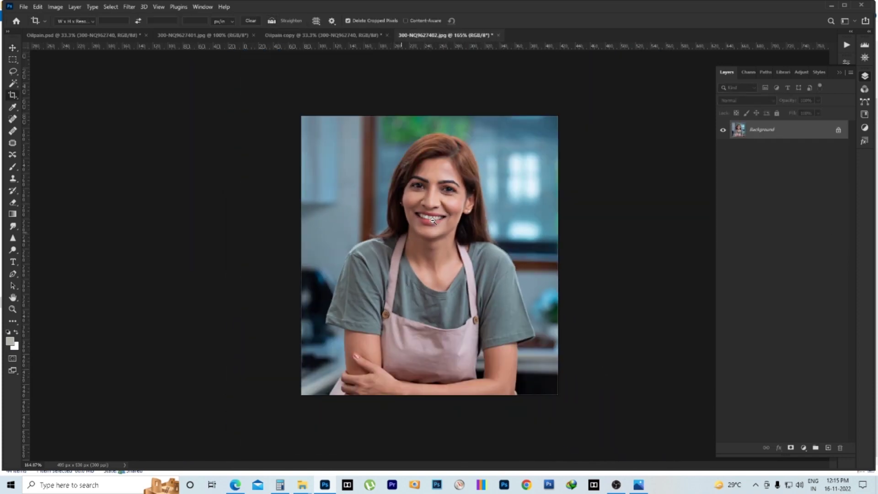
key("ctrl+minus")
- Drag 300-SM961732.jpg from File Explorer into the embedded photo
key("alt+Tab")
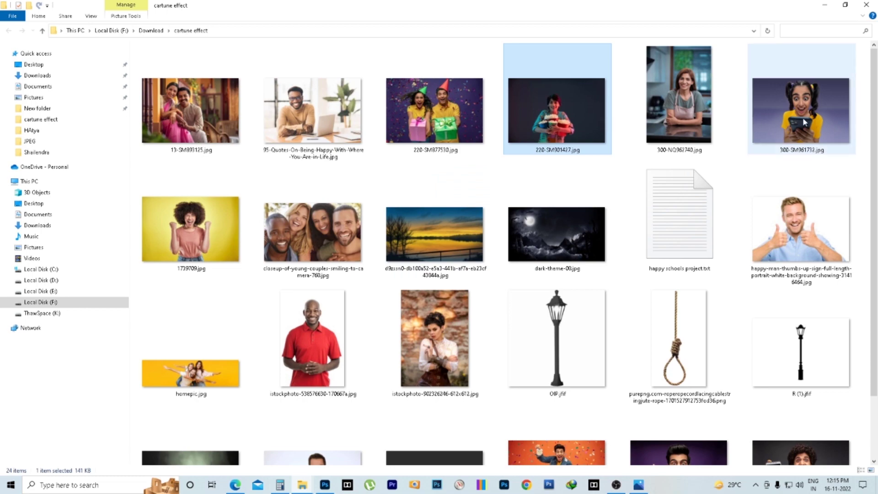
mouse_move(806, 122)
left_mouse_down()
mouse_move(616, 207)
mouse_move(428, 238)
left_mouse_up()
key("alt+Tab")
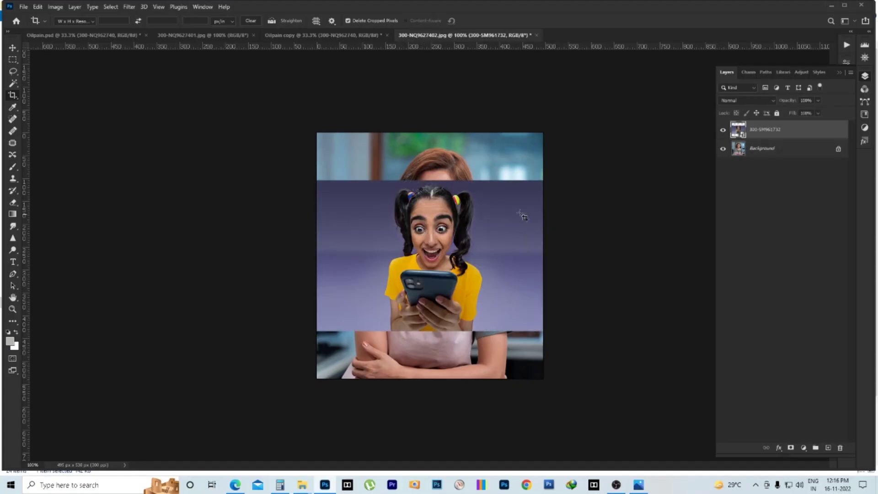
- Stretch the girl-with-phone photo over the canvas, flatten it, and save the JPEG
key("v")
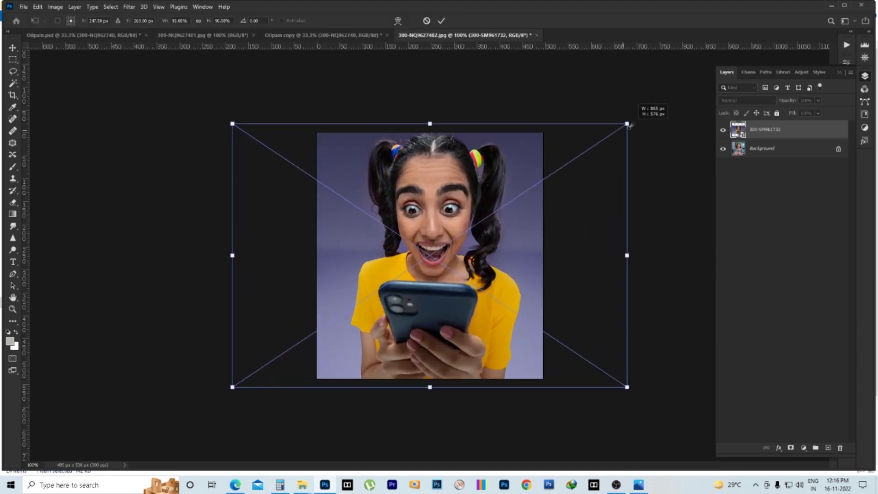
left_click_drag(484, 178, 484, 183)
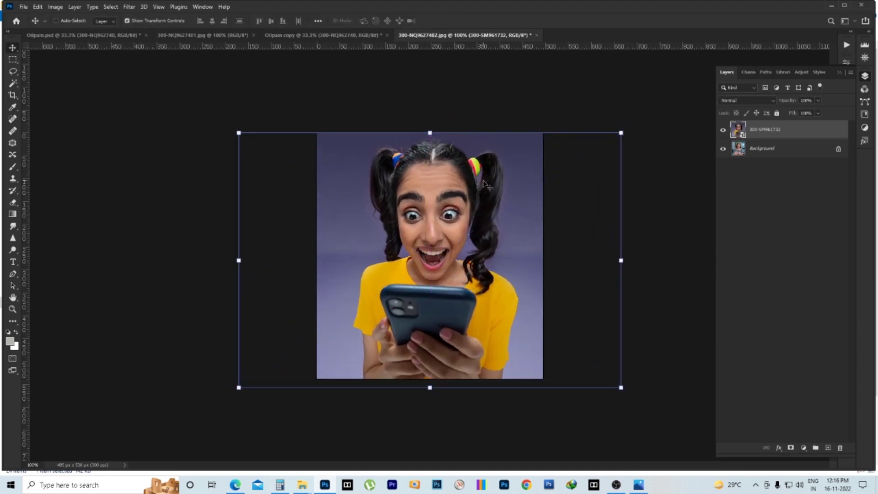
key("Escape")
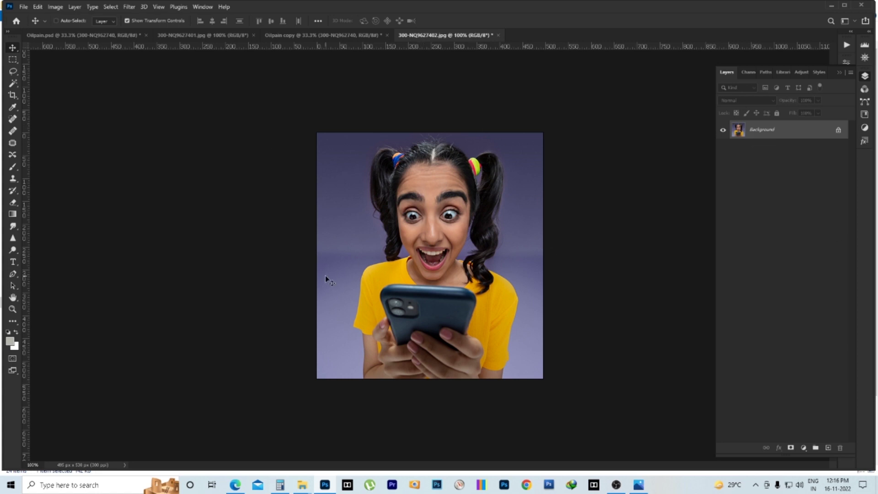
key("ctrl+s")
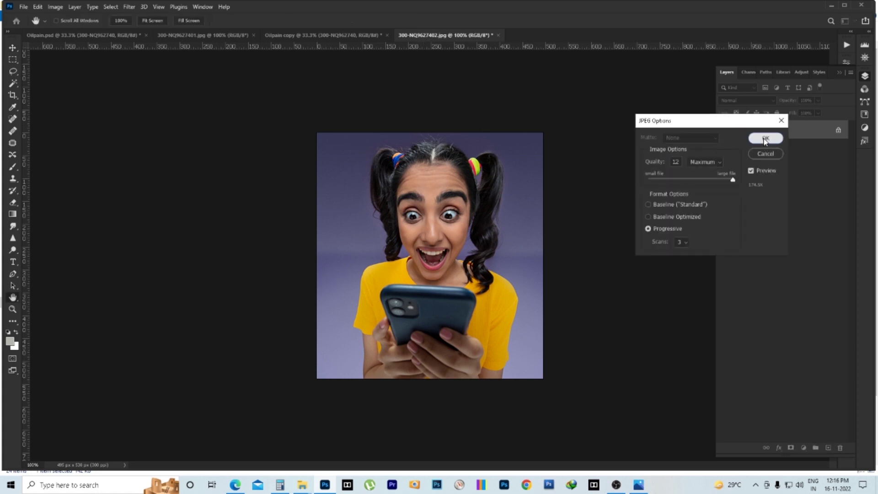
left_click(765, 138)
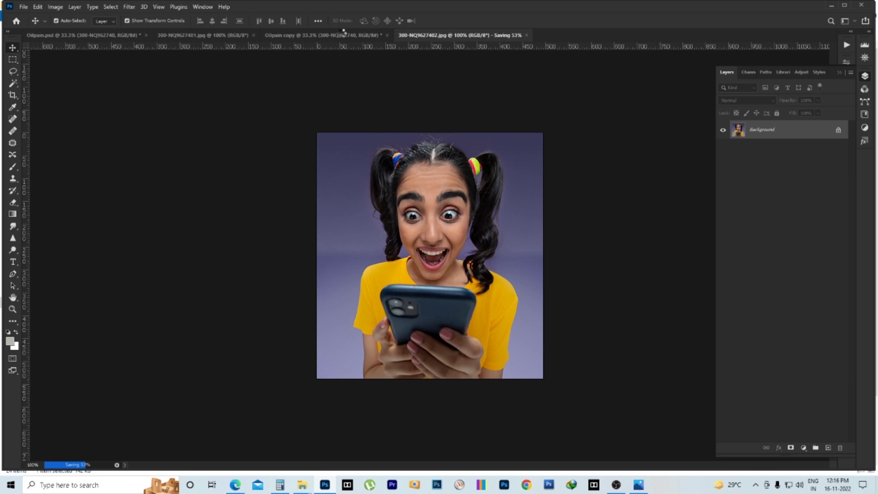
- Nudge the cartoon girl layer in the Oilpain copy and toggle its filters to compare
left_click(331, 35)
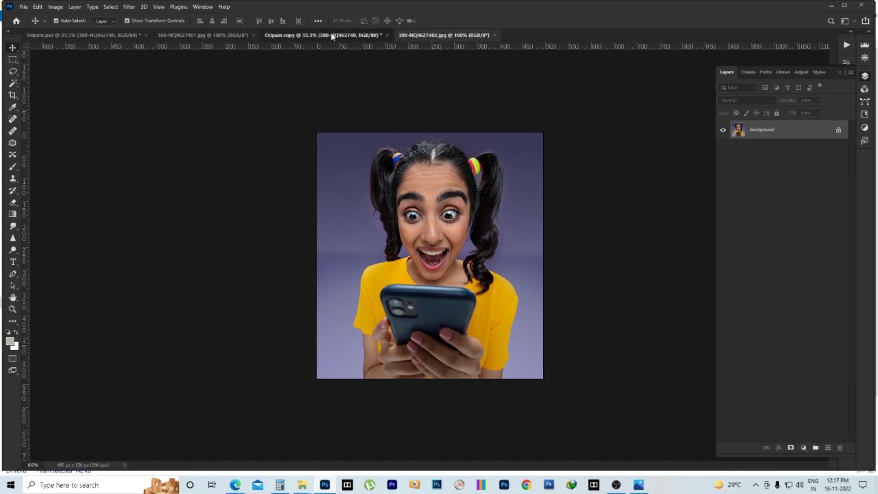
left_click_drag(471, 234, 478, 234)
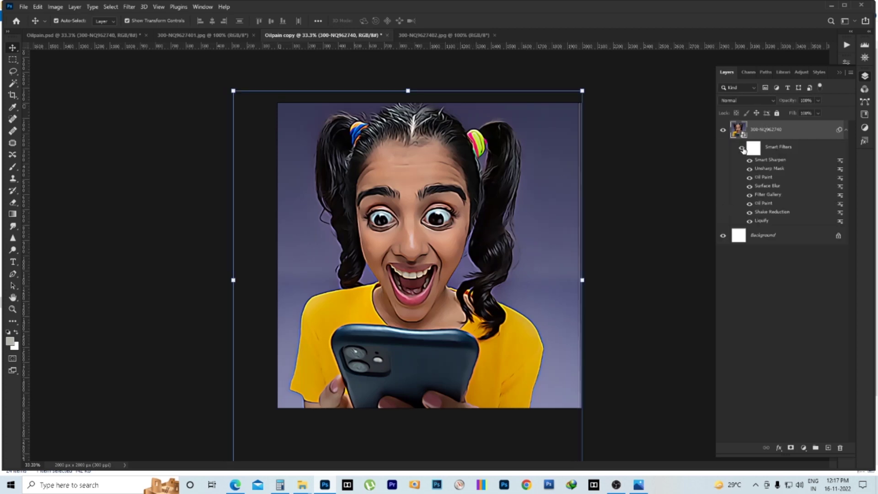
left_click(741, 149)
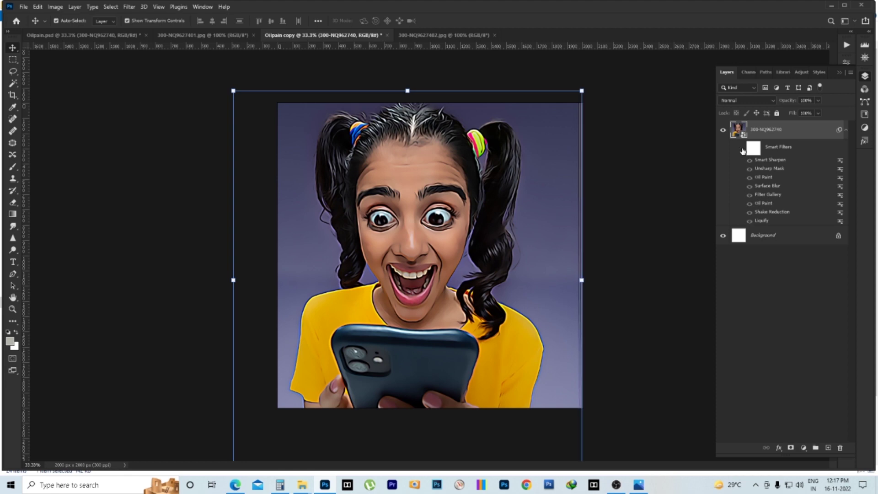
left_click(741, 148)
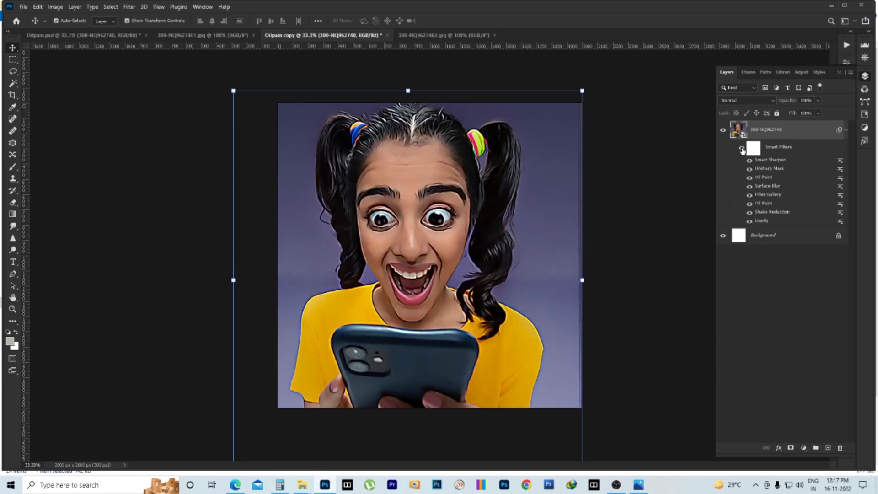
left_click(741, 149)
left_click(741, 149)
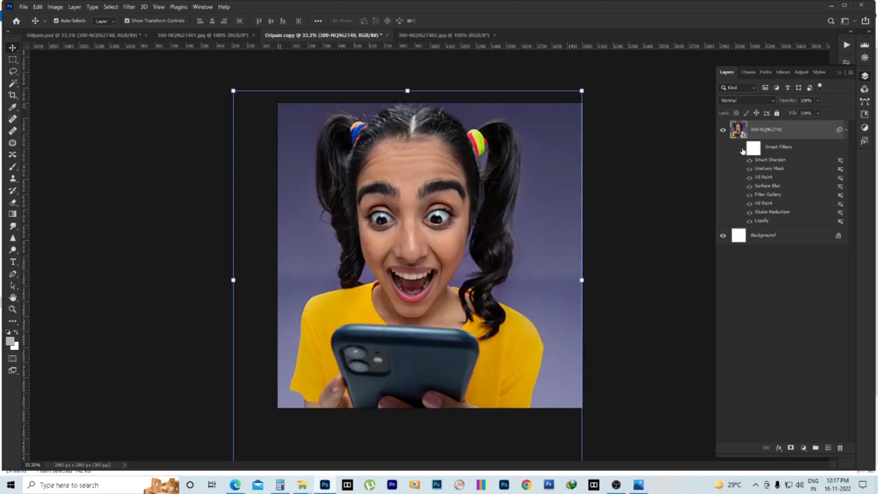
left_click(741, 148)
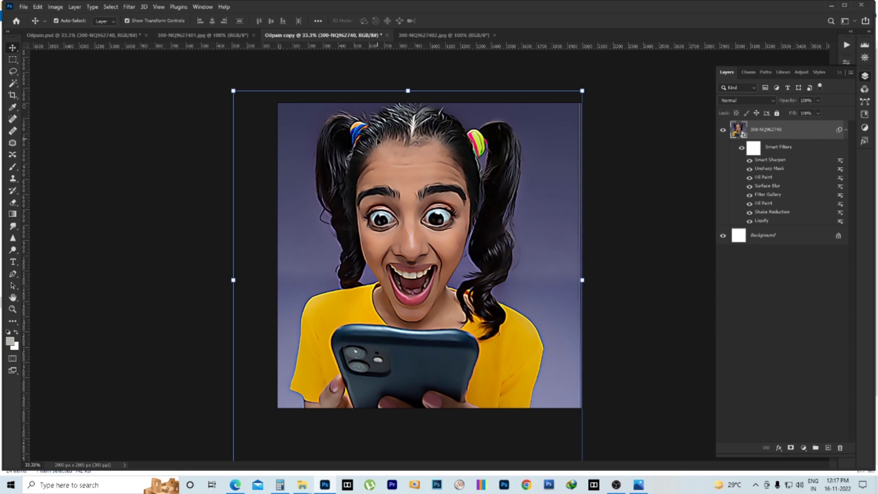
key("ctrl+Tab")
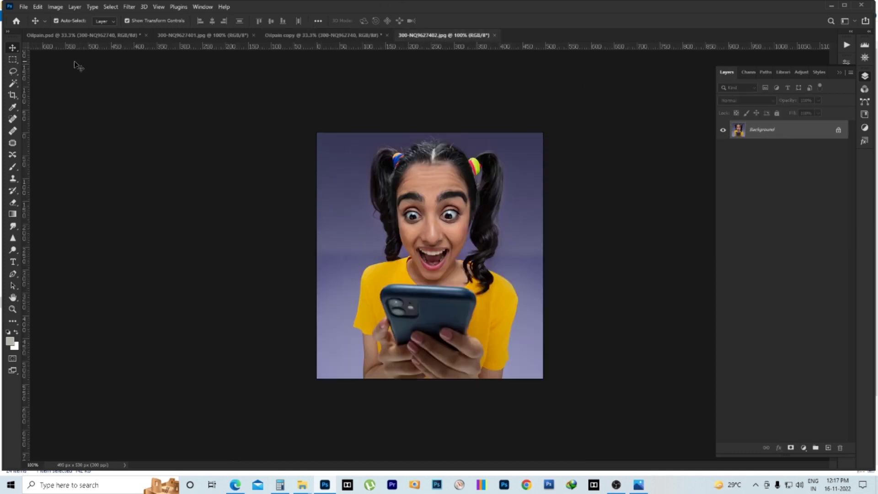
left_click(84, 35)
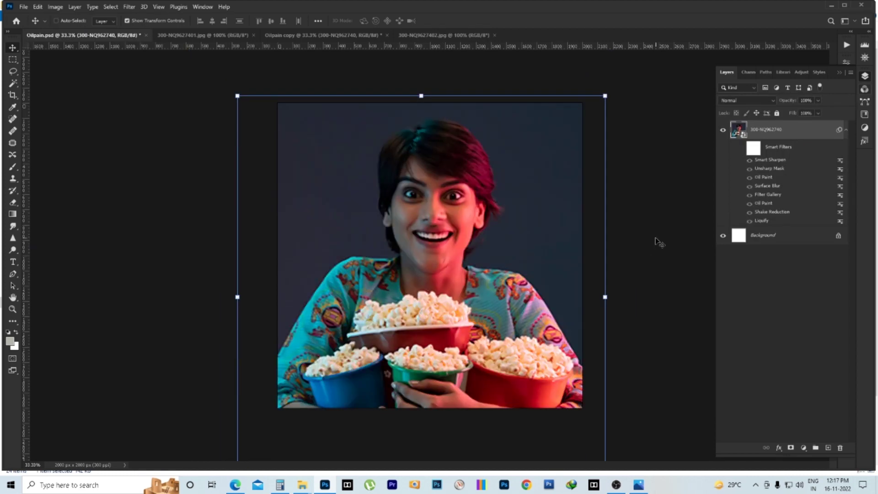
- Open the Actions panel beside the cartoonized popcorn photo
key("ctrl")
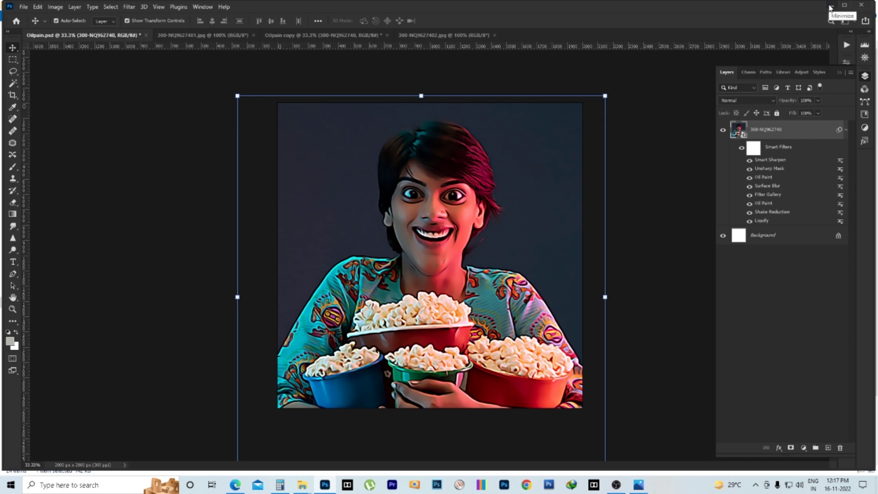
left_click(847, 45)
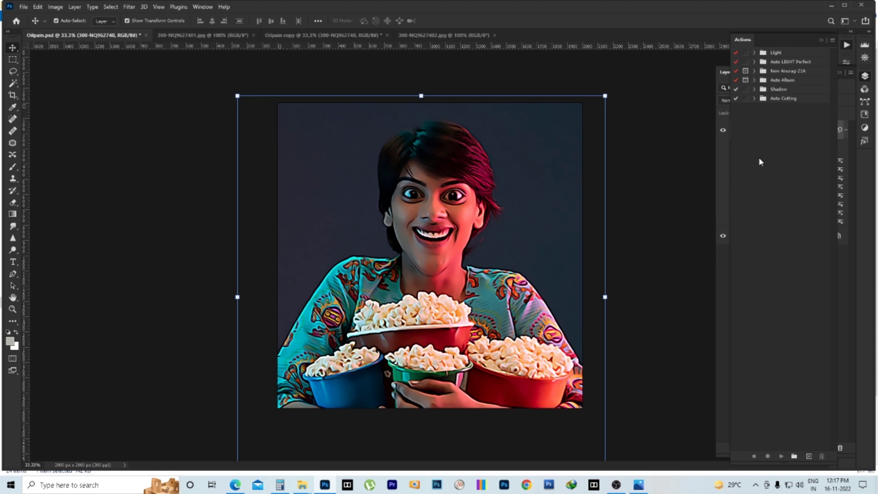
- Start loading an actions file from Downloads via the Actions panel menu, then cancel it
left_click(832, 40)
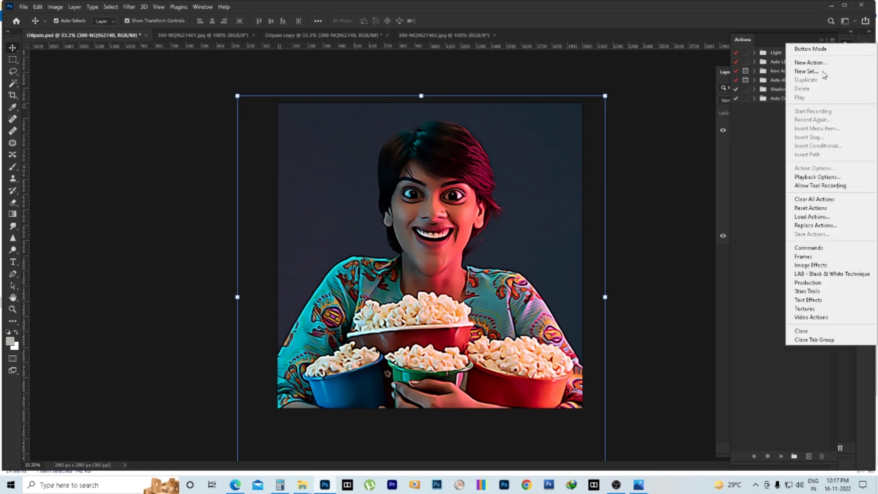
left_click(804, 222)
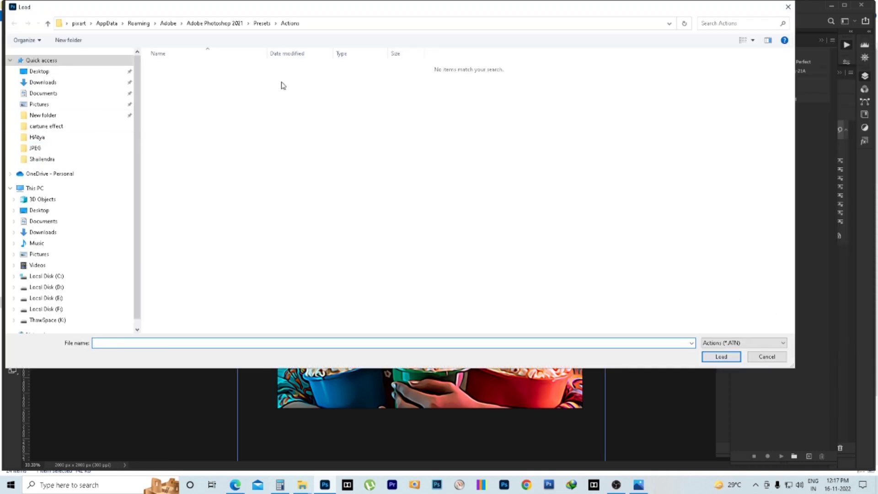
left_click(35, 233)
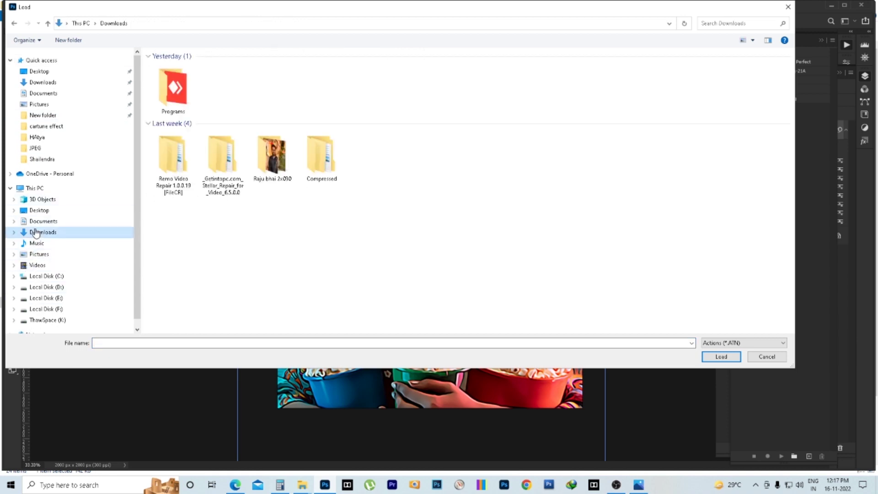
left_click(766, 357)
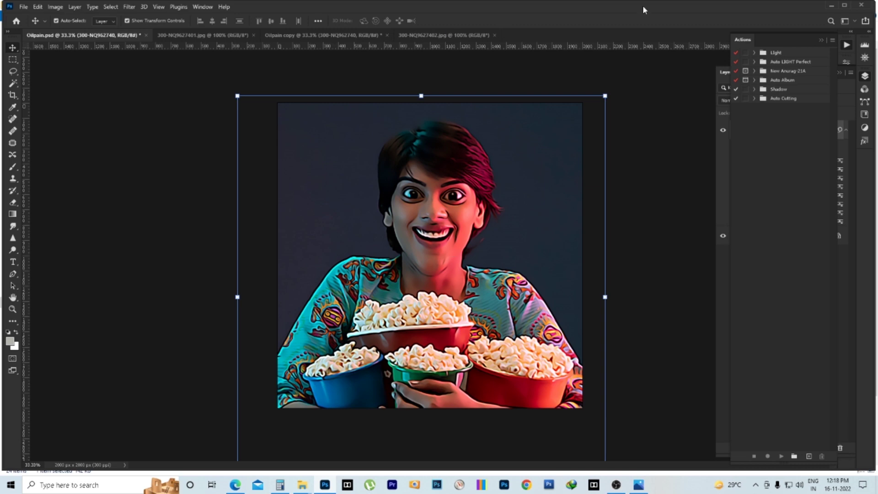
- Minimize Photoshop and the photo folder to reach the Bing 'toonme' results in Edge
left_click(832, 8)
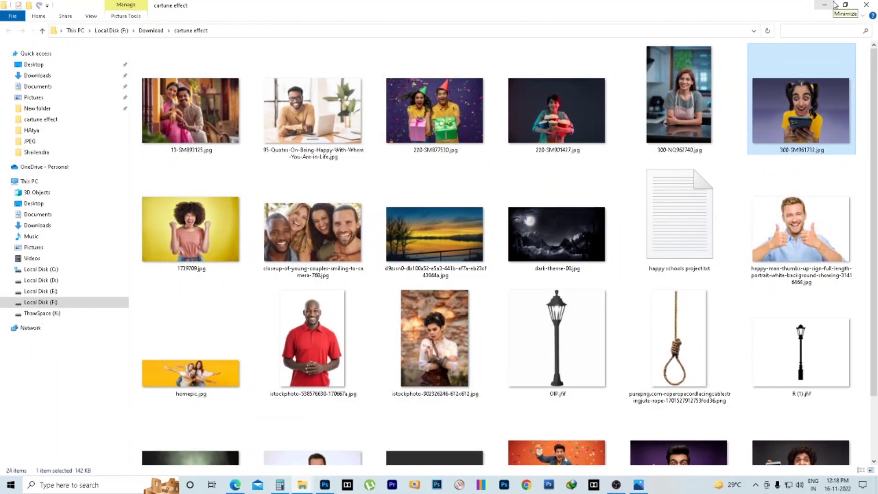
left_click(824, 5)
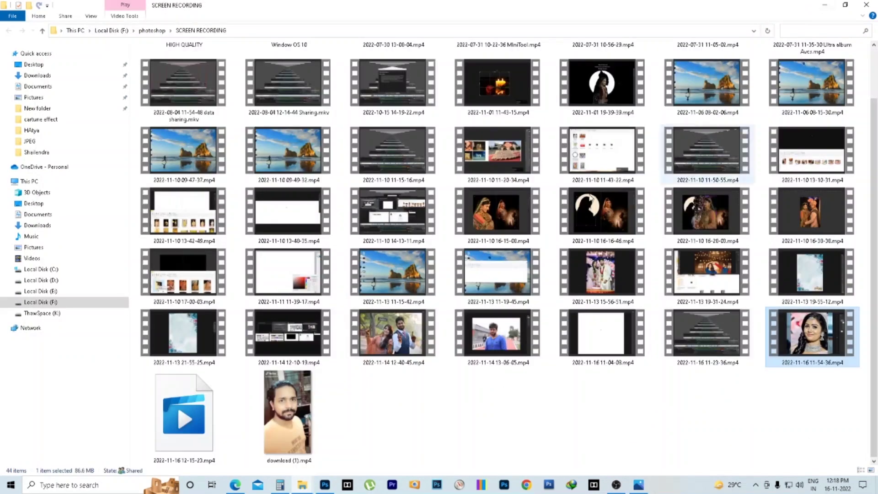
left_click(235, 485)
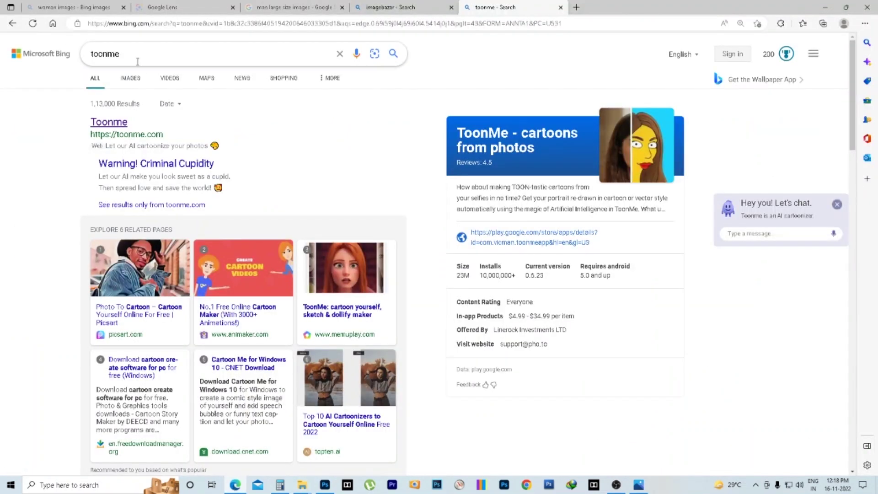
- On toonme.com, upload the man's photo 220-SM897751.jpg to generate cartoon styles
left_click(109, 122)
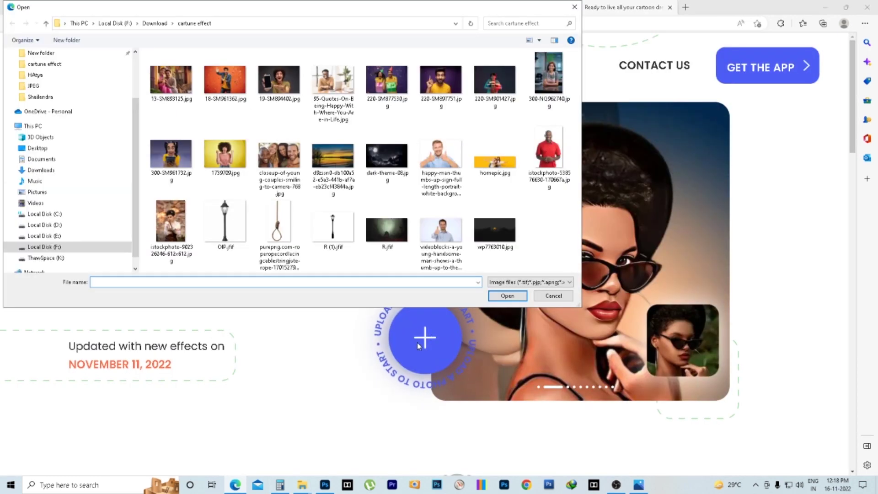
left_click(441, 82)
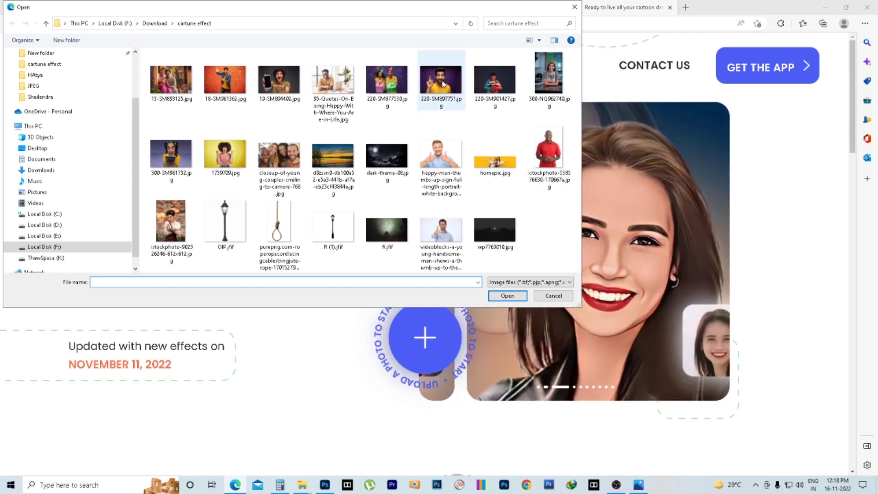
left_click(508, 296)
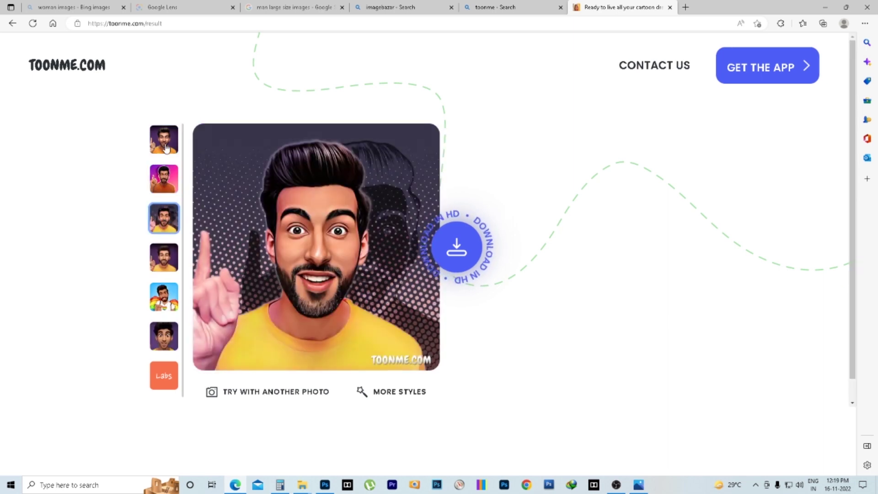
- Preview the rainbow-feather style, then download the first purple-background cartoon in HD
left_click(166, 292)
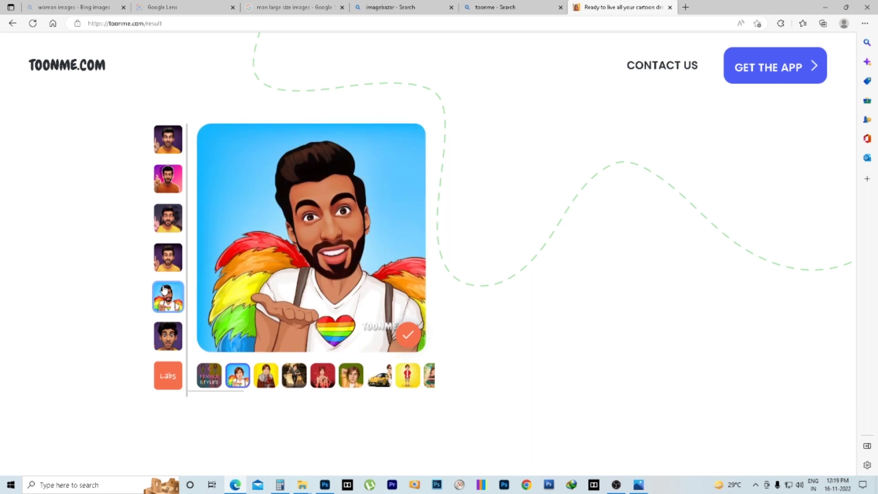
mouse_move(311, 238)
left_click(168, 158)
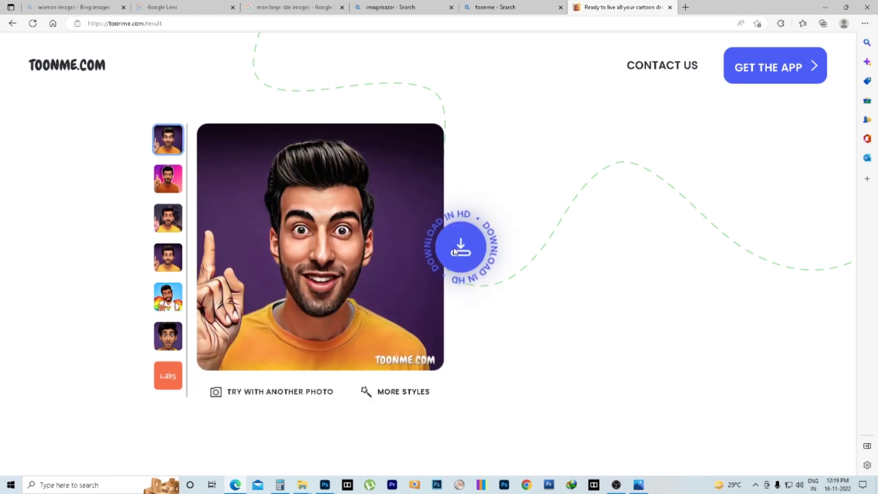
left_click(454, 251)
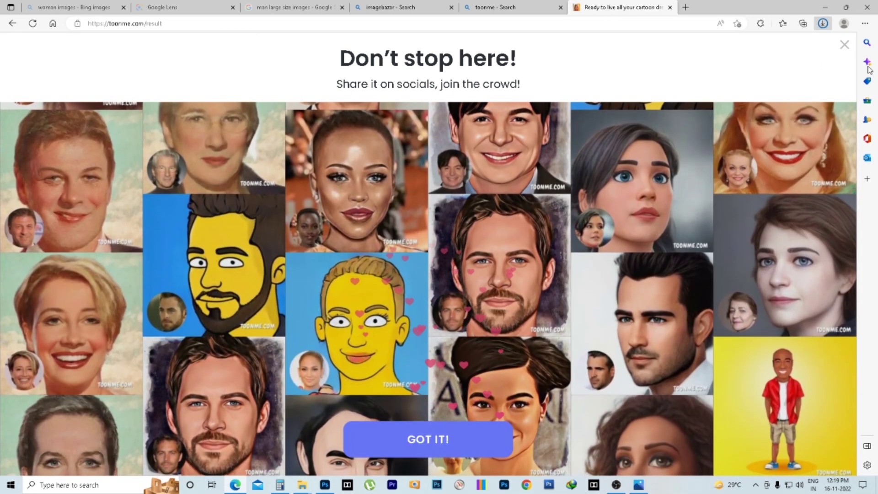
- Dismiss the sharing overlay and show the downloaded cartoon in the Download folder
left_click(844, 44)
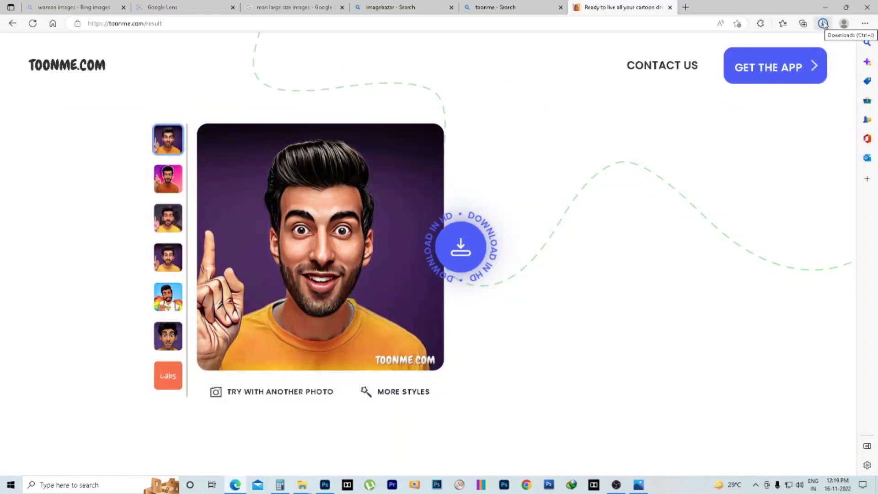
left_click(823, 24)
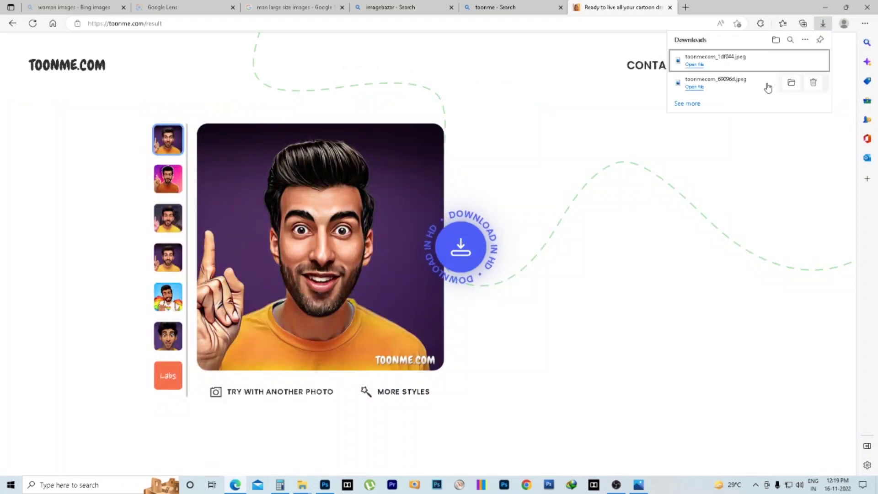
left_click(790, 82)
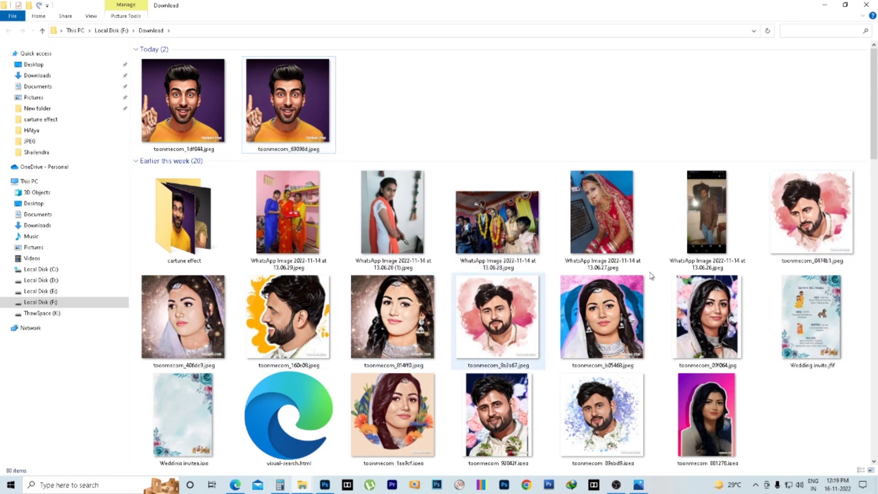
- Drag toonmecom_b05468.jpeg from the Download folder into Photoshop to open it
mouse_move(609, 328)
left_mouse_down()
mouse_move(462, 487)
mouse_move(419, 211)
left_mouse_up()
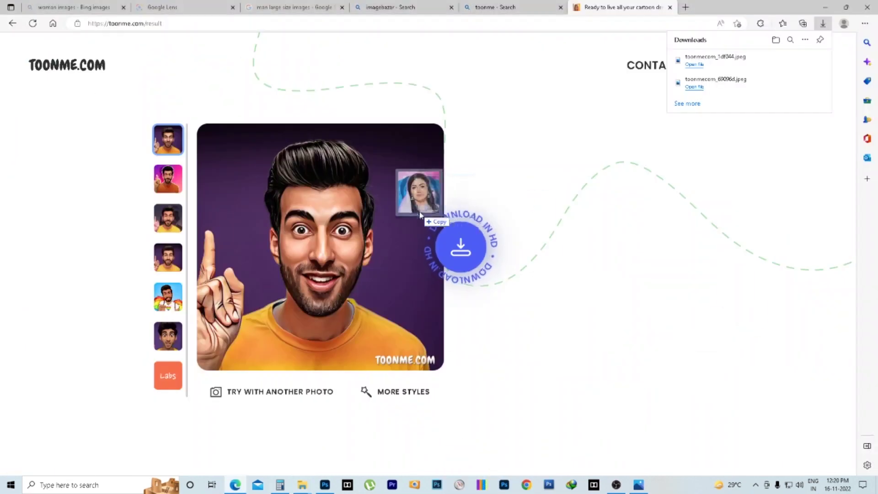
key("alt+Tab")
key("alt+Tab")
key("alt+Tab")
key("alt+Tab")
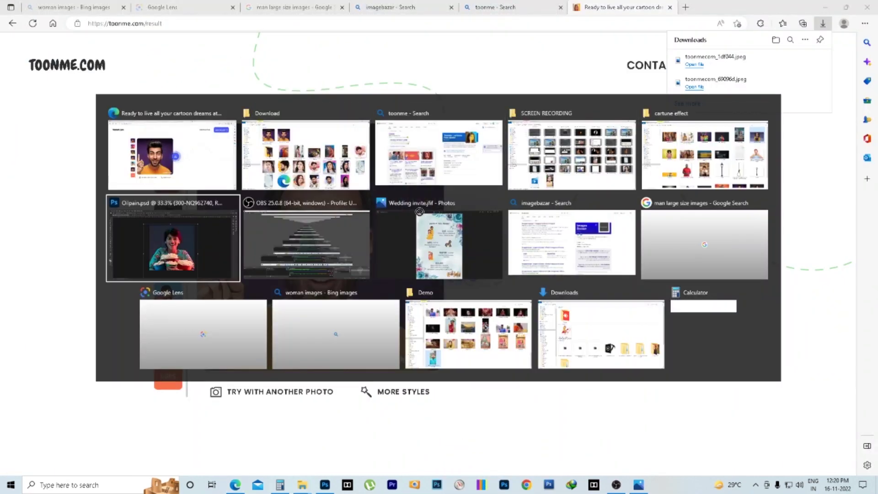
left_click_drag(420, 211, 585, 40)
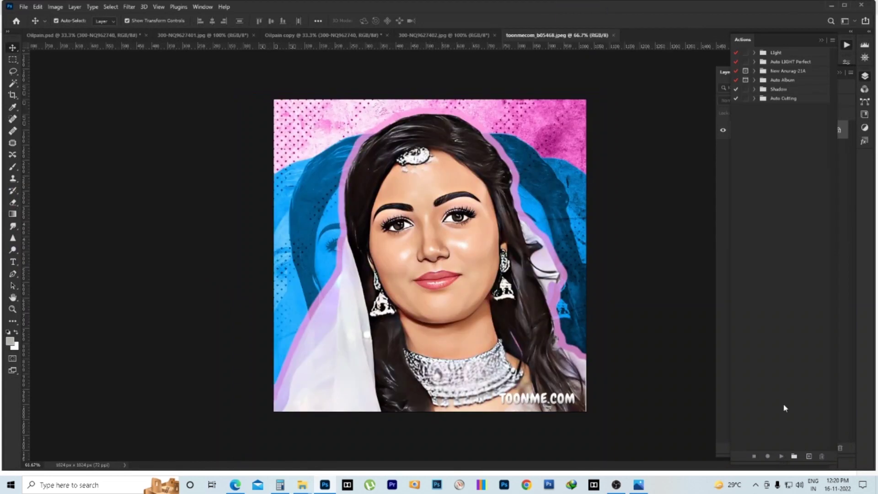
- View the bride cartoon at 100% and select her face with the Quick Selection tool
left_click(411, 250)
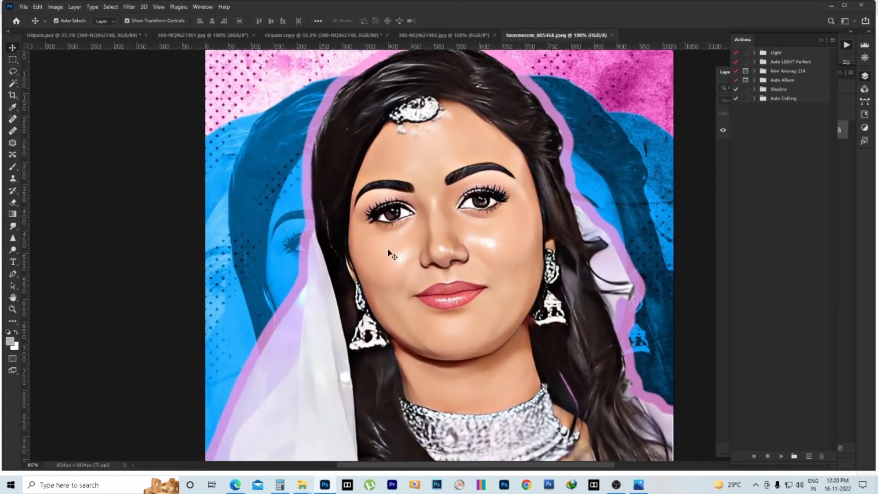
key("w")
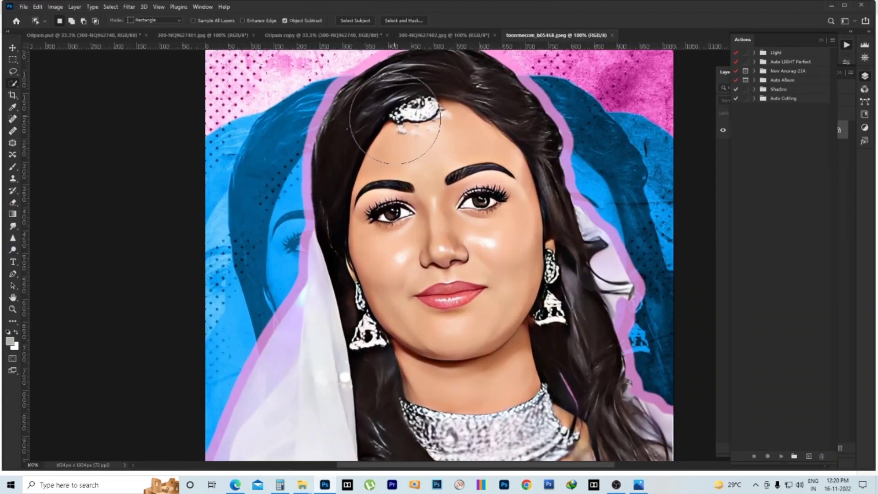
key("shift+w")
left_click_drag(429, 156, 470, 324)
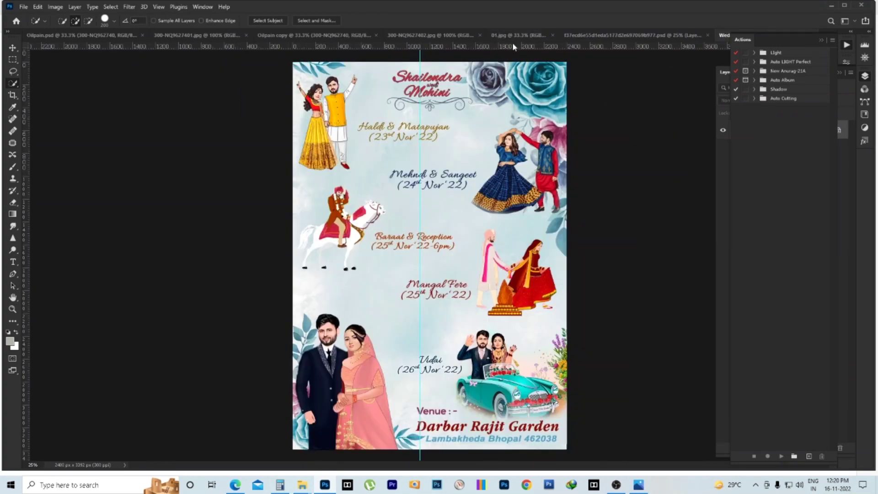
left_click(512, 35)
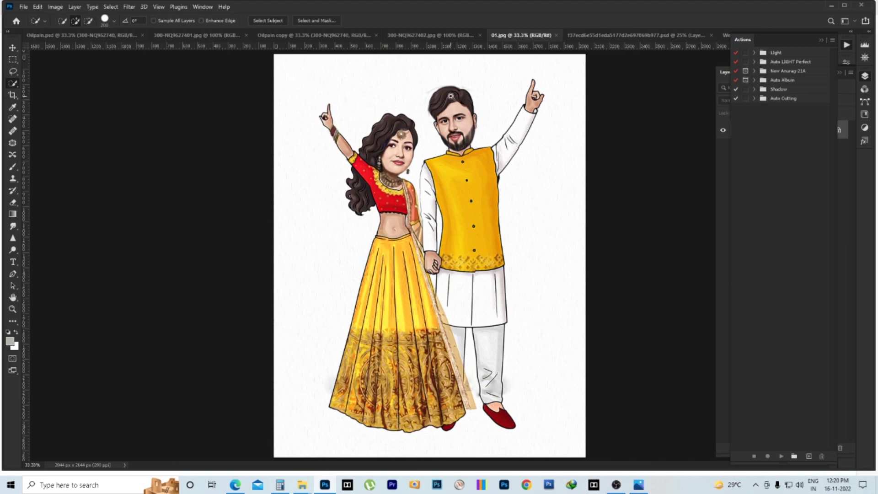
scroll(461, 120, "up", 1)
scroll(460, 120, "up", 1)
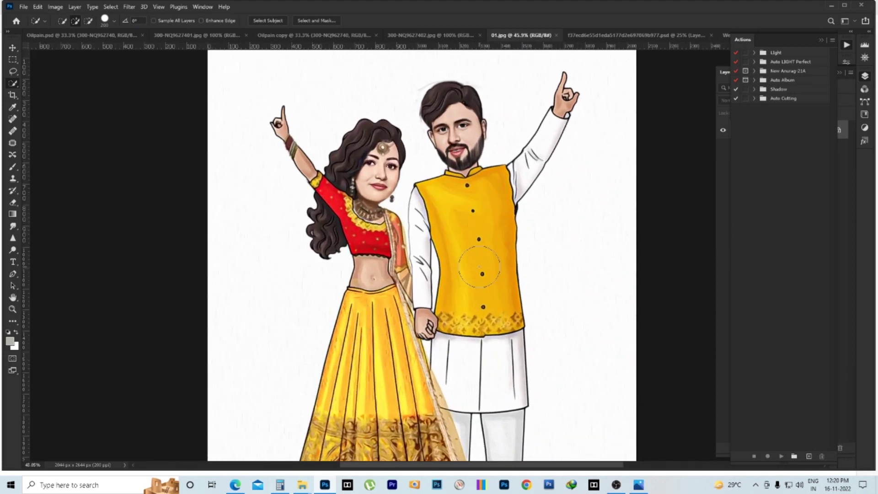
scroll(457, 108, "up", 3)
scroll(457, 108, "up", 2)
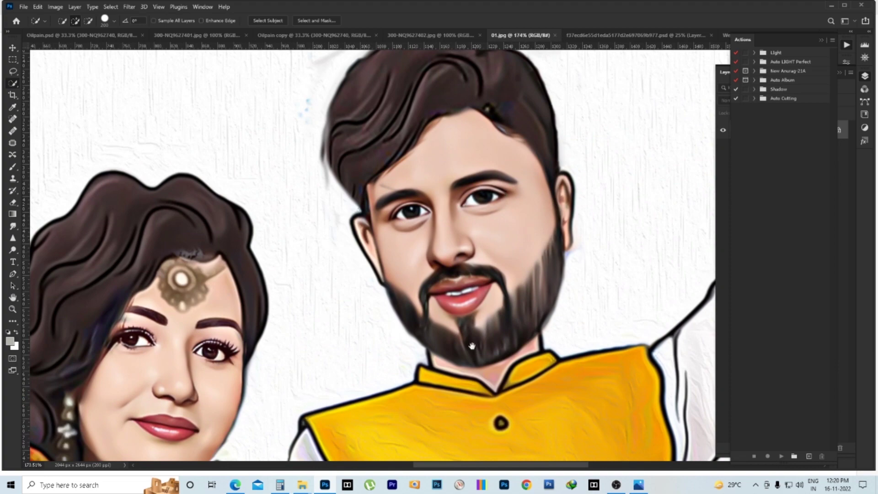
scroll(472, 346, "down", 2)
scroll(469, 320, "down", 1)
scroll(464, 288, "down", 2)
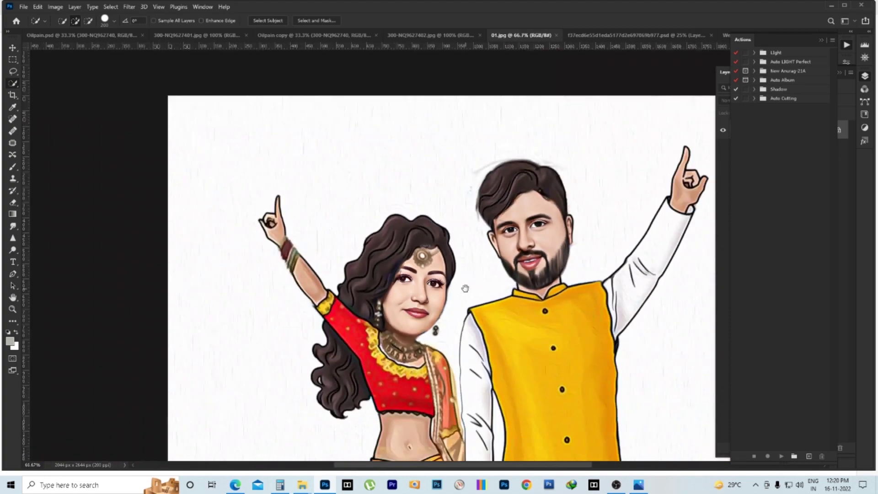
left_click_drag(486, 269, 398, 222)
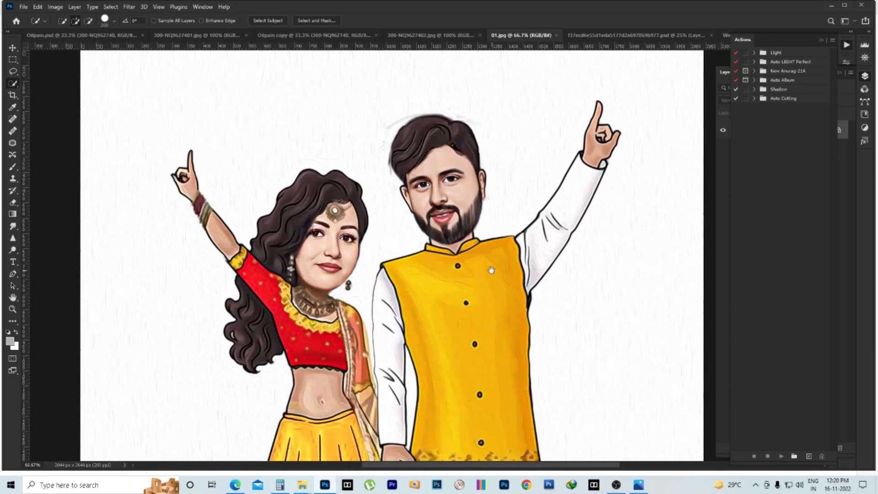
scroll(434, 291, "down", 1)
scroll(433, 292, "down", 1)
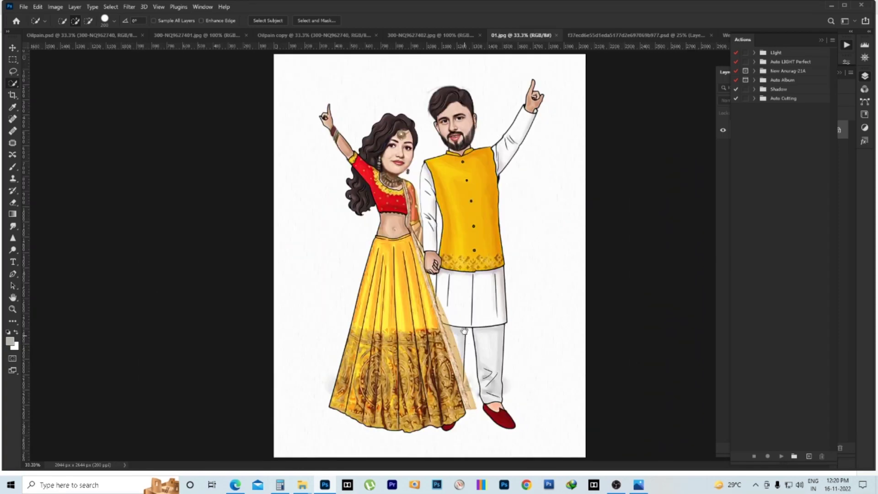
key("ctrl+Tab")
scroll(434, 182, "up", 3)
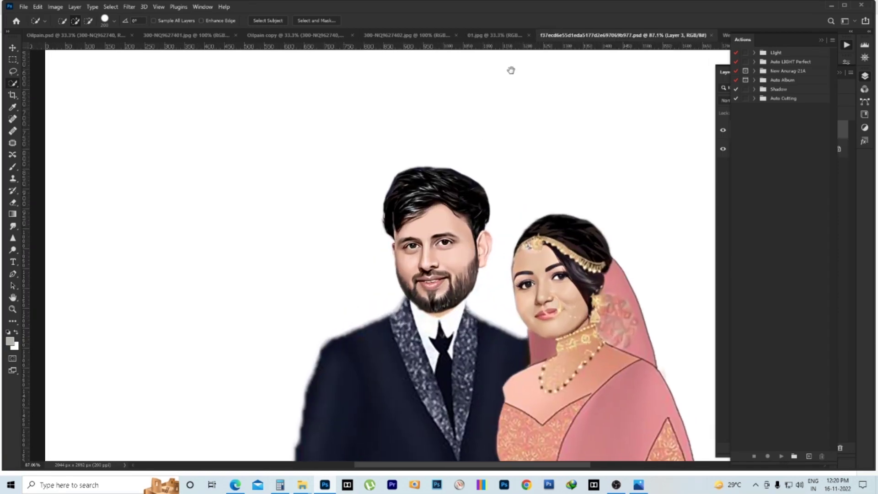
left_click(755, 36)
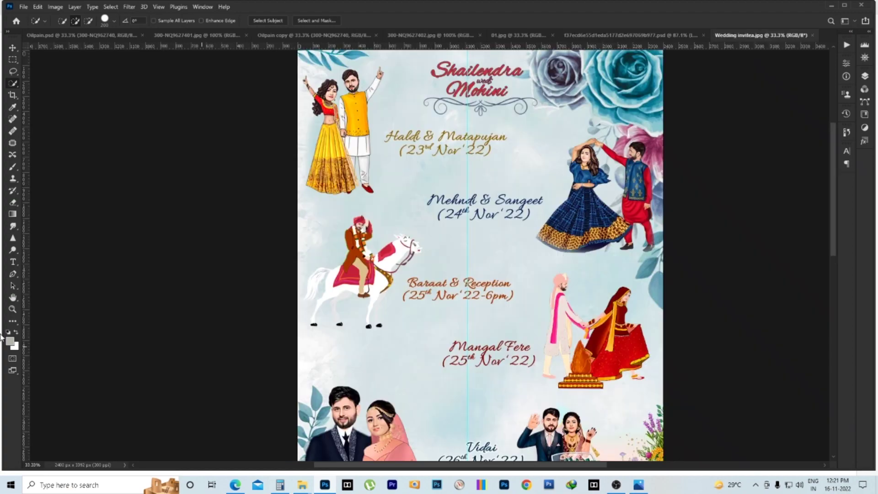
scroll(509, 182, "down", 1)
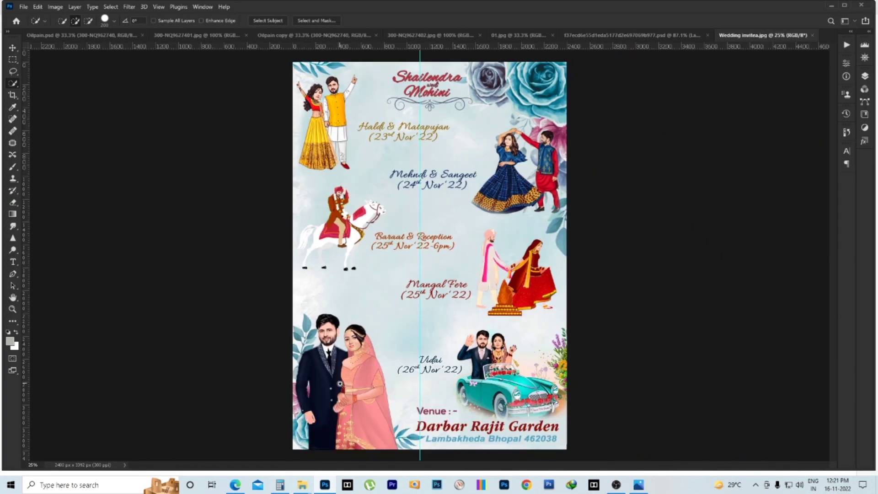
scroll(340, 383, "up", 3)
scroll(356, 362, "up", 2)
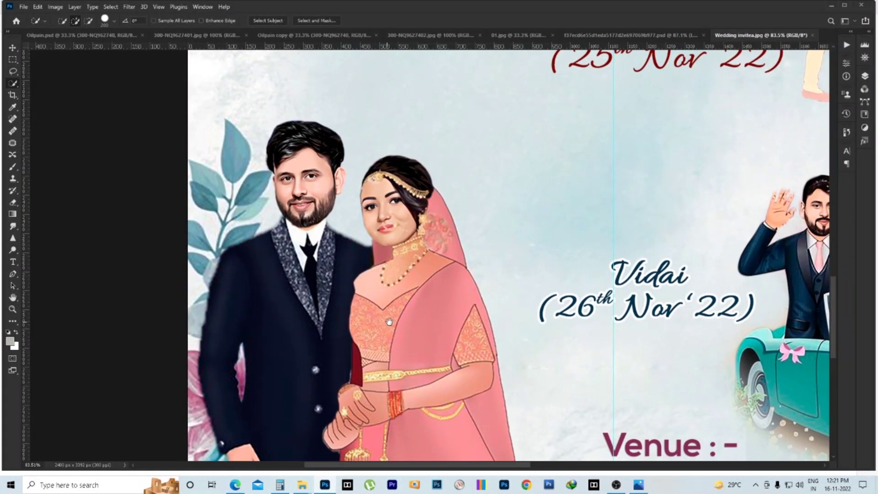
scroll(521, 283, "down", 1)
scroll(521, 283, "down", 1)
scroll(522, 274, "down", 1)
scroll(521, 256, "down", 1)
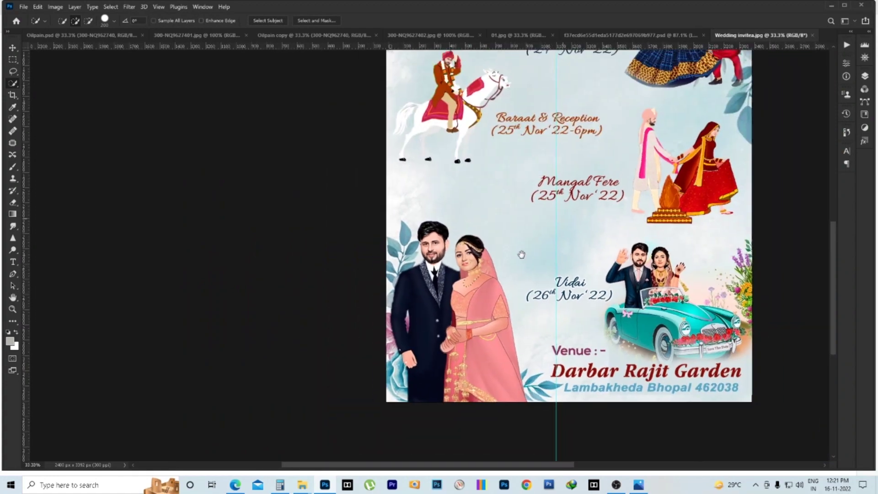
left_click_drag(521, 254, 500, 284)
scroll(500, 286, "down", 1)
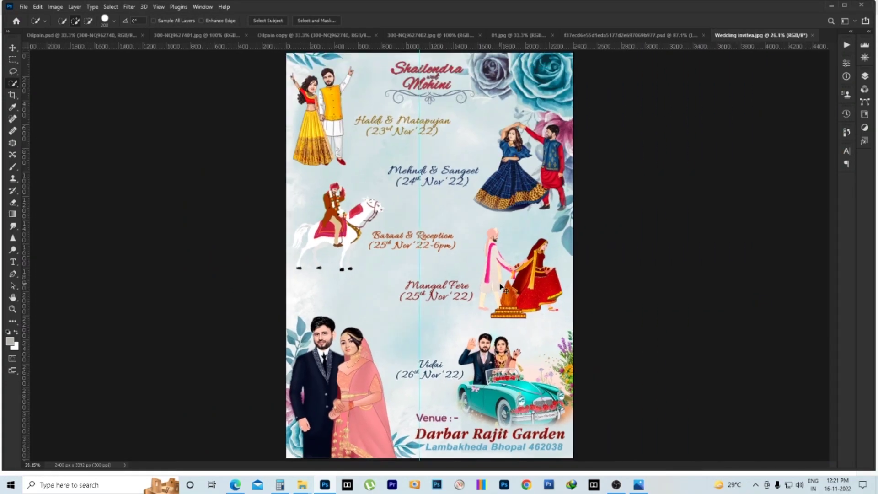